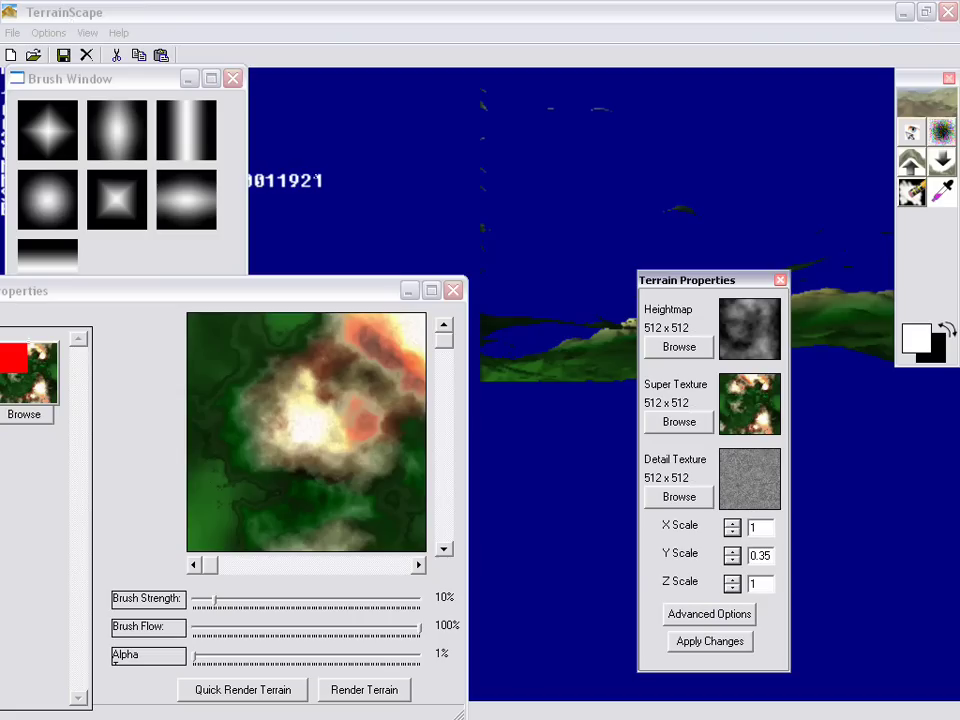
# Step: Sample dark red from the near mountain as the foreground colour and green from the terrain as the background colour
pyautogui.moveTo(700, 280); pyautogui.dragTo(959, 302)
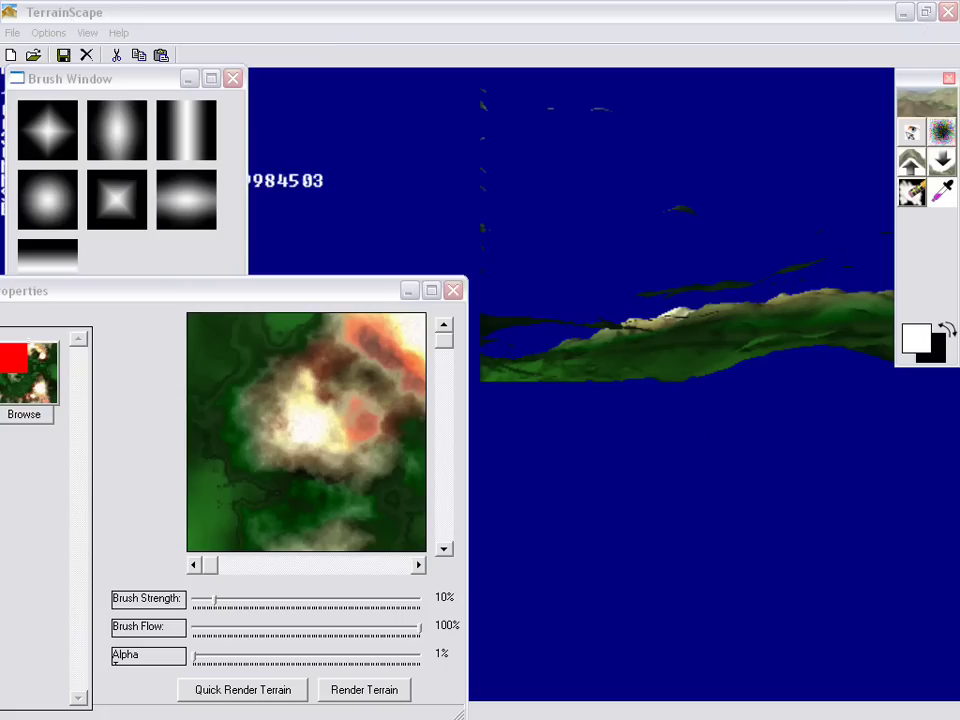
pyautogui.moveTo(738, 465); pyautogui.dragTo(769, 521)
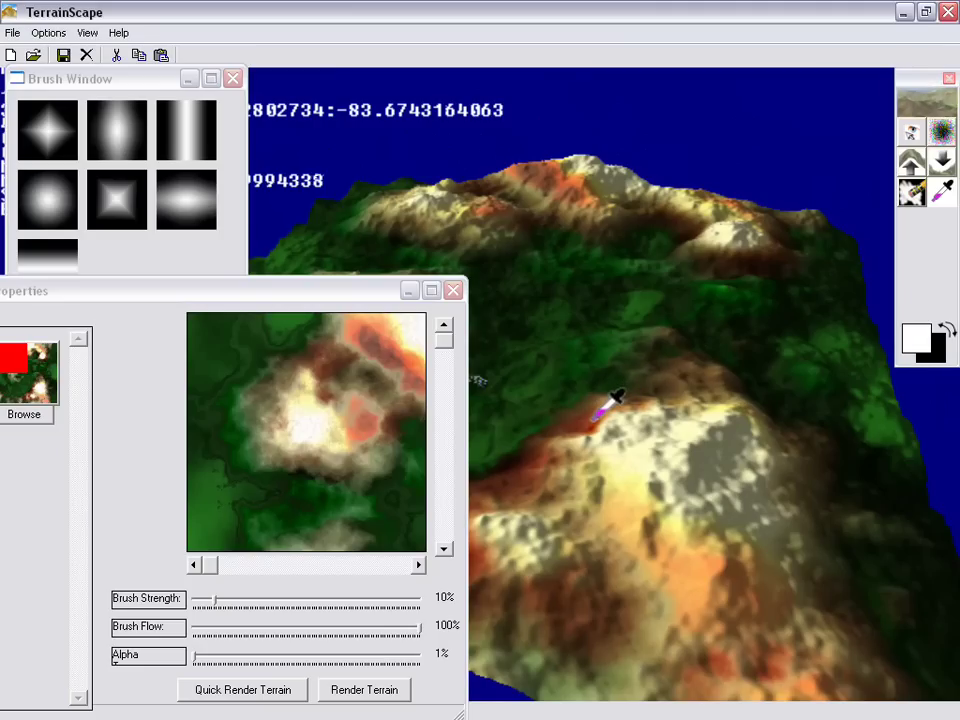
pyautogui.click(598, 415)
pyautogui.moveTo(595, 422); pyautogui.dragTo(595, 422)
pyautogui.click(598, 415)
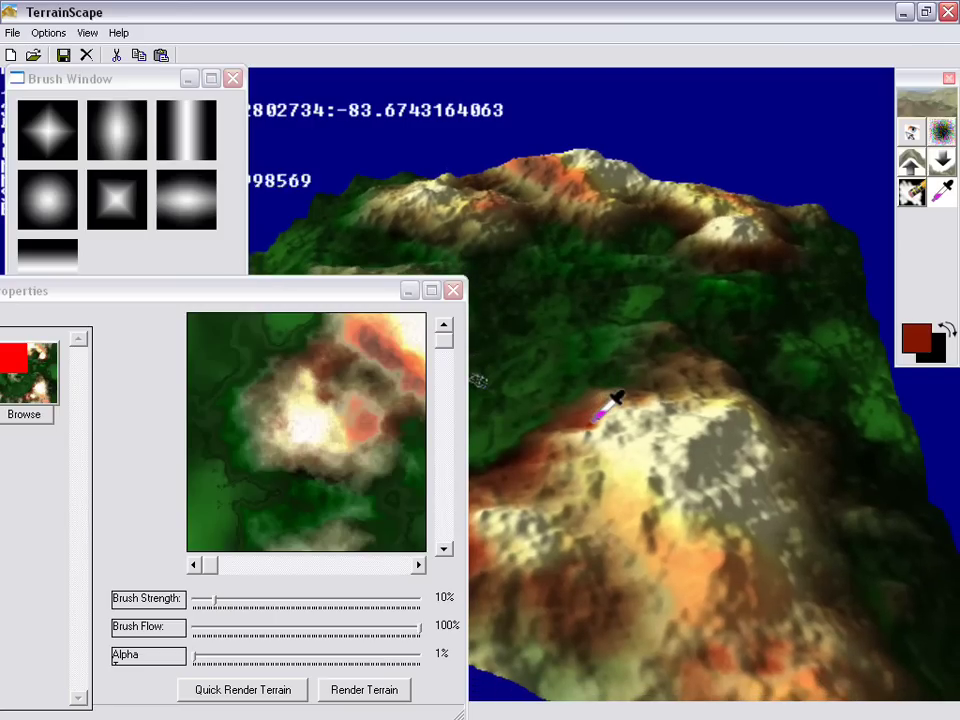
pyautogui.moveTo(593, 423); pyautogui.dragTo(650, 400, button='right')
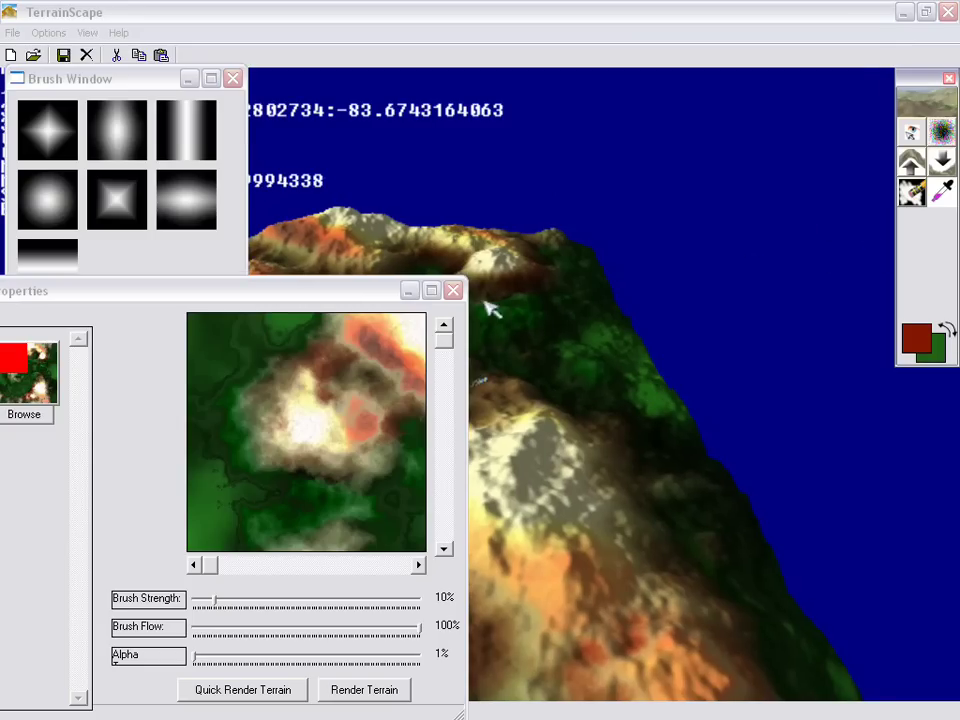
# Step: Choose the soft round brush for painting
pyautogui.moveTo(240, 291)
pyautogui.mouseDown()
pyautogui.moveTo(216, 293)
pyautogui.moveTo(238, 291)
pyautogui.mouseUp()
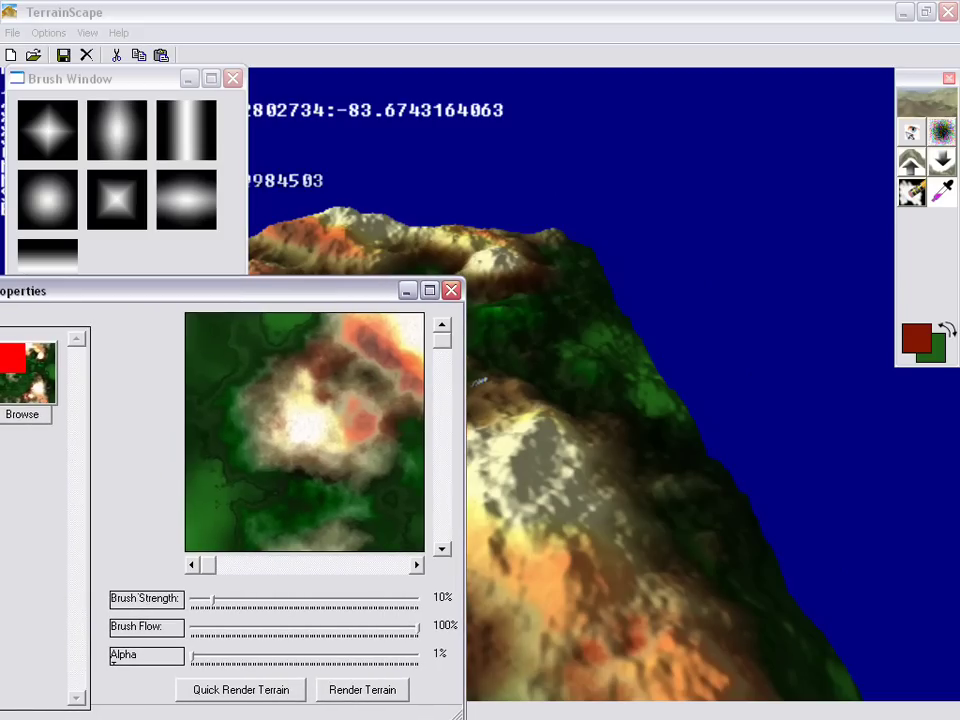
pyautogui.click(130, 79)
pyautogui.click(47, 200)
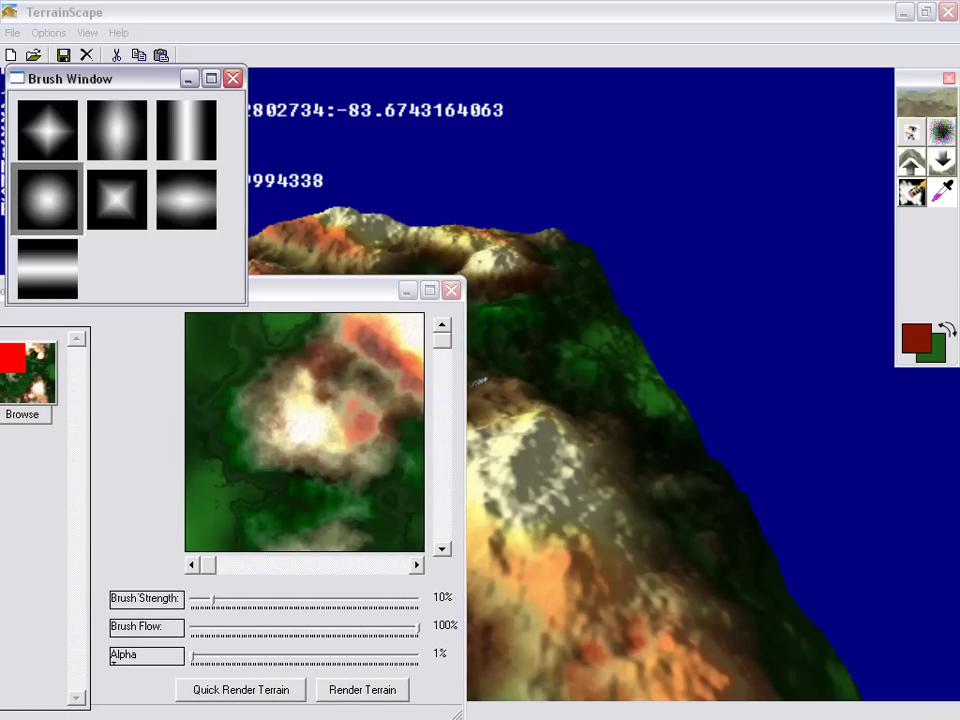
# Step: Paint dark red on the near mountain's slope in the lower corner area of the super texture
pyautogui.hotkey('ctrl', 'Tab')
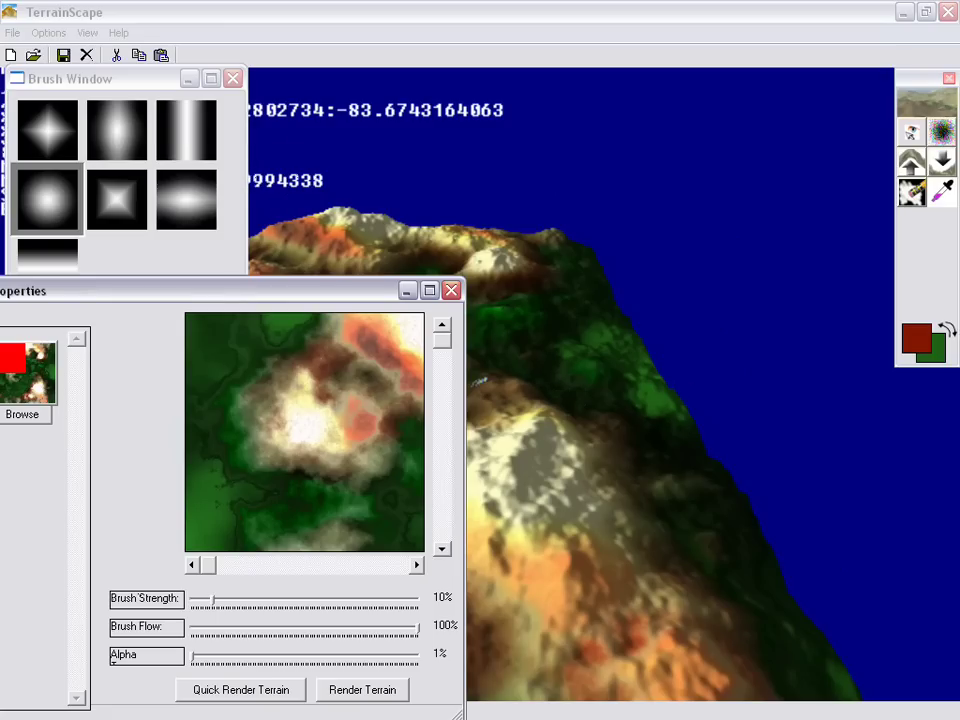
pyautogui.moveTo(230, 290); pyautogui.dragTo(202, 269)
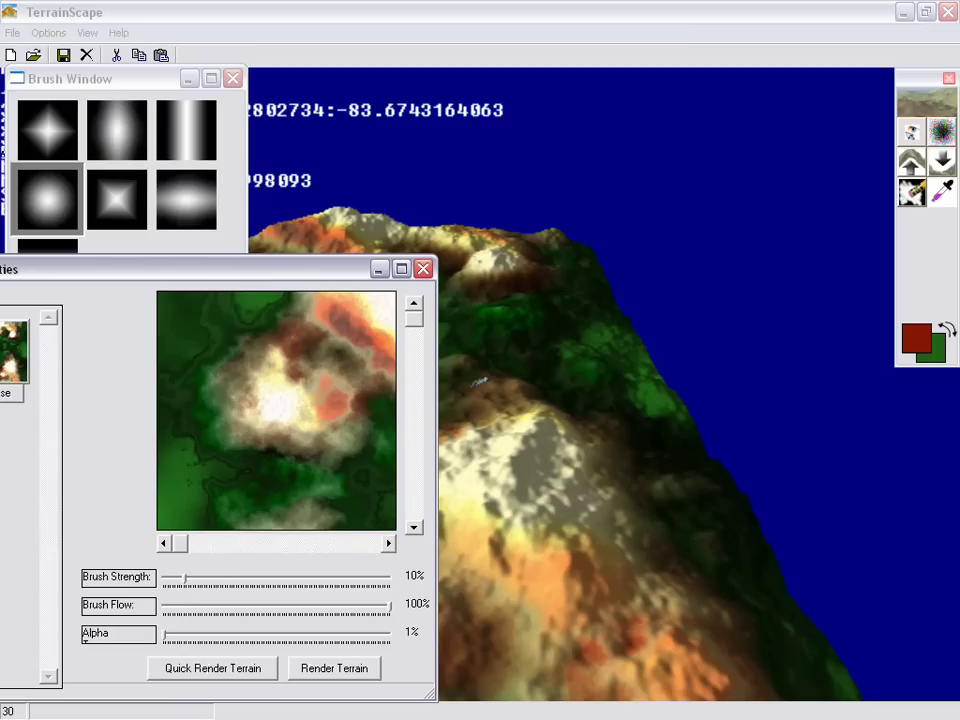
pyautogui.moveTo(414, 489); pyautogui.dragTo(414, 512)
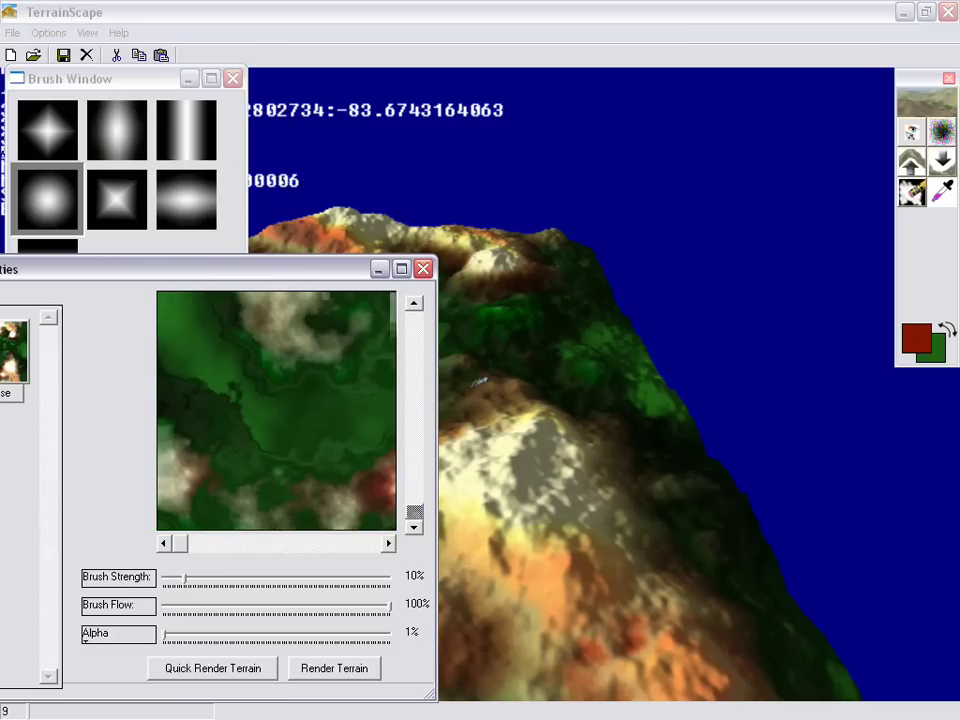
pyautogui.click(365, 543)
pyautogui.click(365, 543)
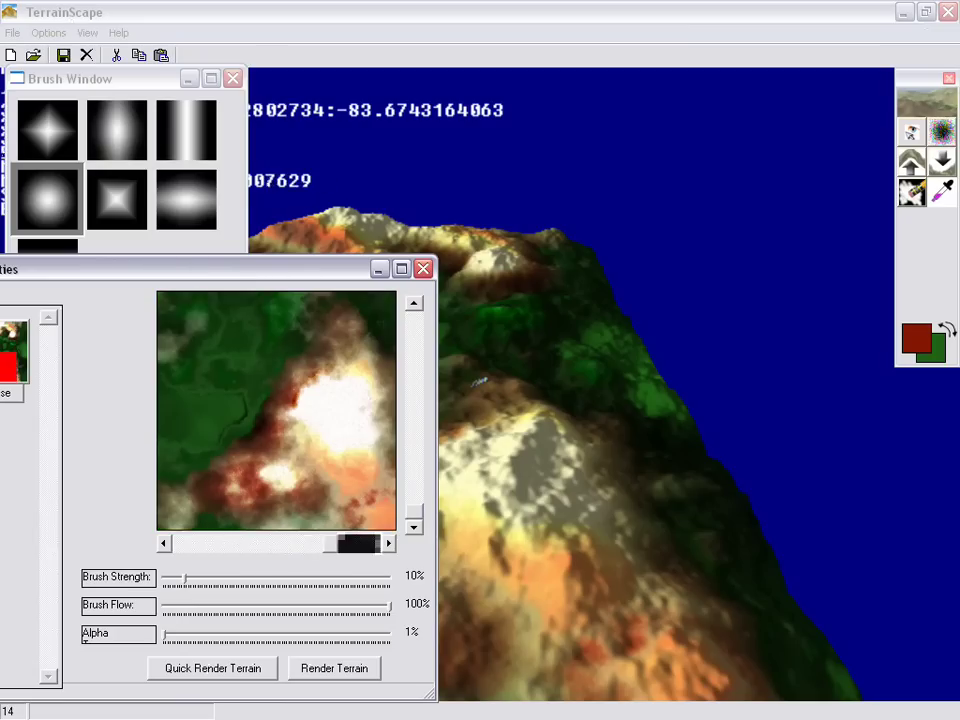
pyautogui.click(365, 543)
pyautogui.click(367, 543)
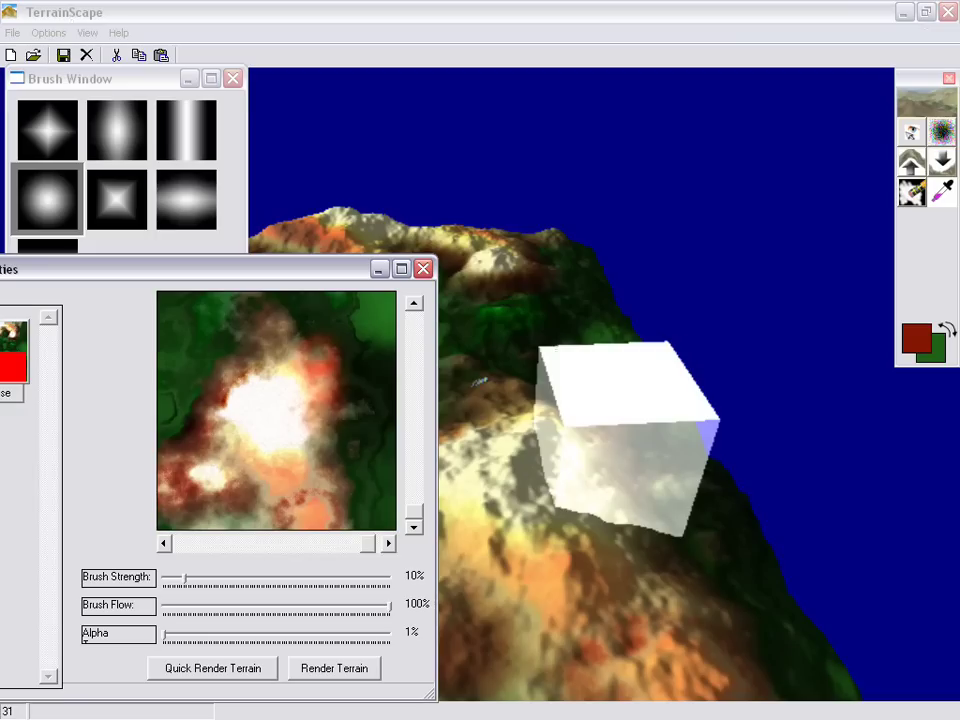
pyautogui.click(454, 387)
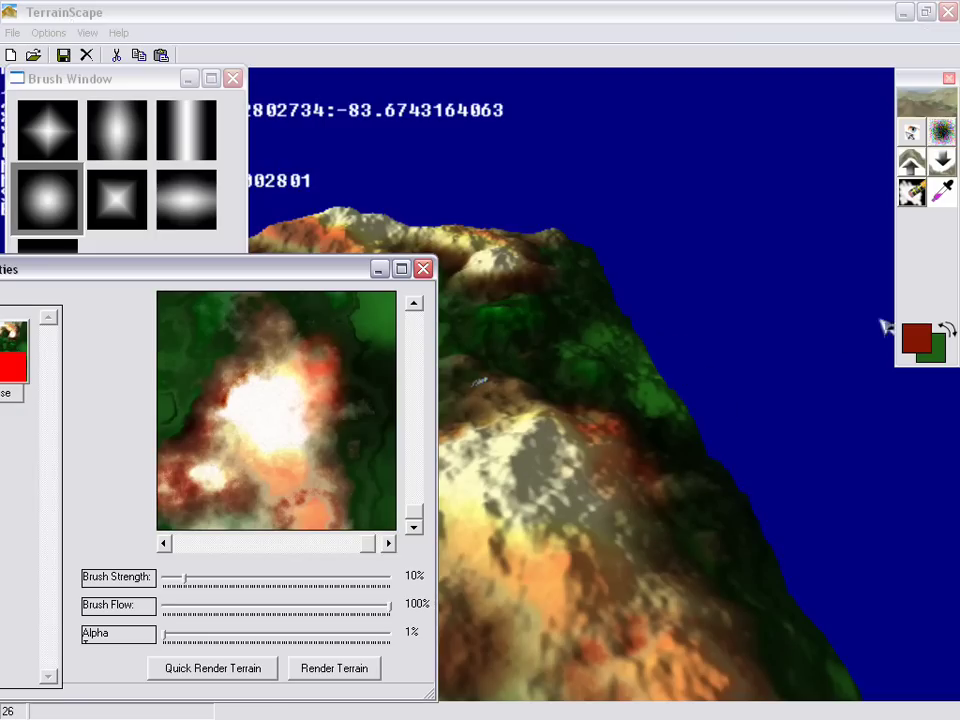
# Step: Set the brush strength to 29% and paint more dark red over the near mountain's slopes
pyautogui.moveTo(920, 77)
pyautogui.mouseDown()
pyautogui.moveTo(921, 95)
pyautogui.moveTo(884, 112)
pyautogui.moveTo(918, 77)
pyautogui.mouseUp()
pyautogui.moveTo(602, 294); pyautogui.dragTo(660, 360, button='right')
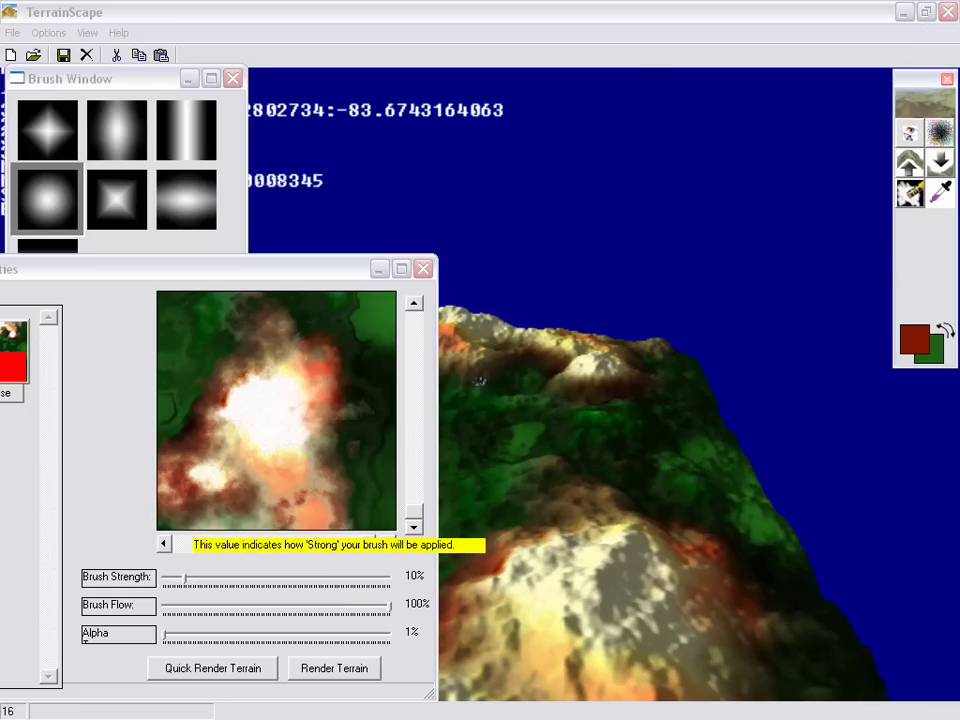
pyautogui.moveTo(184, 579); pyautogui.dragTo(228, 579)
pyautogui.moveTo(560, 480); pyautogui.dragTo(510, 490, button='right')
pyautogui.moveTo(680, 640); pyautogui.dragTo(650, 270, button='right')
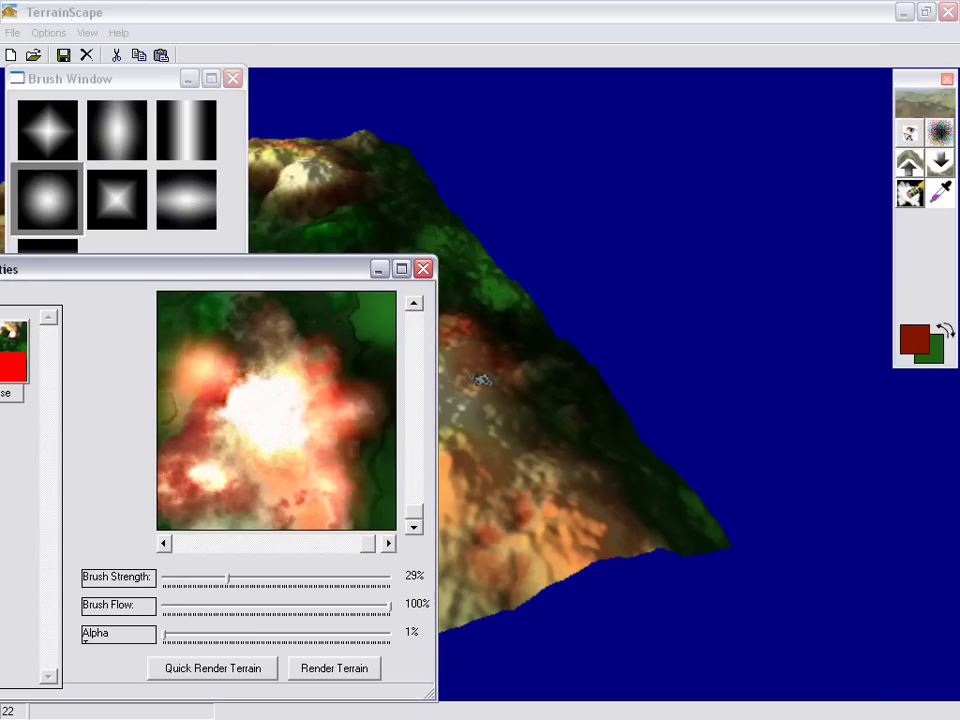
pyautogui.click(481, 379)
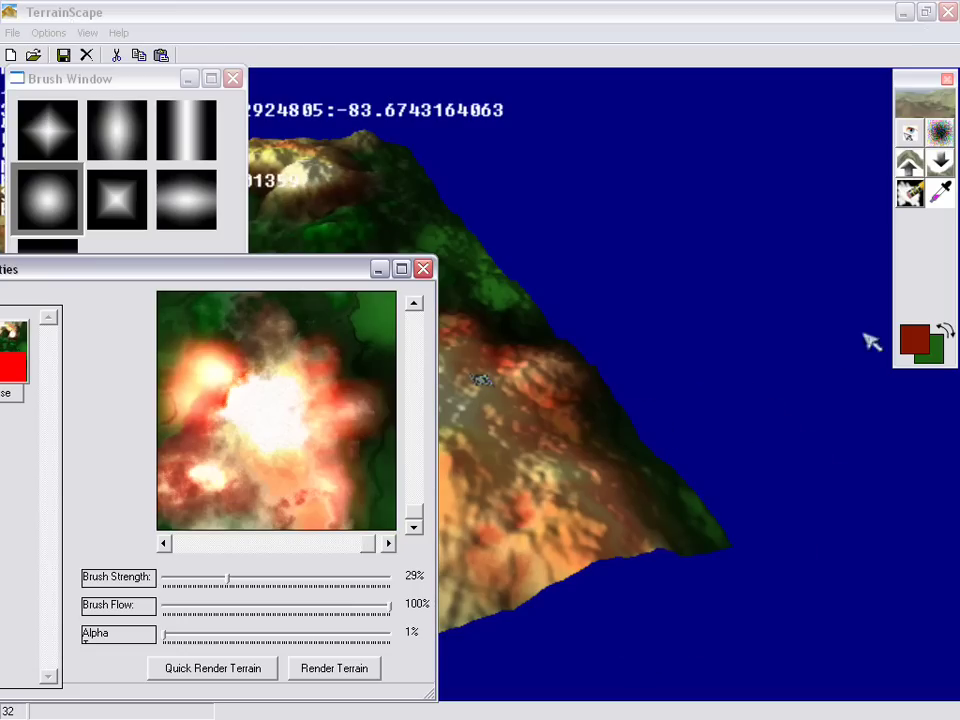
# Step: Swap the foreground and background colours and paint green around the edges of the near mountain
pyautogui.click(945, 331)
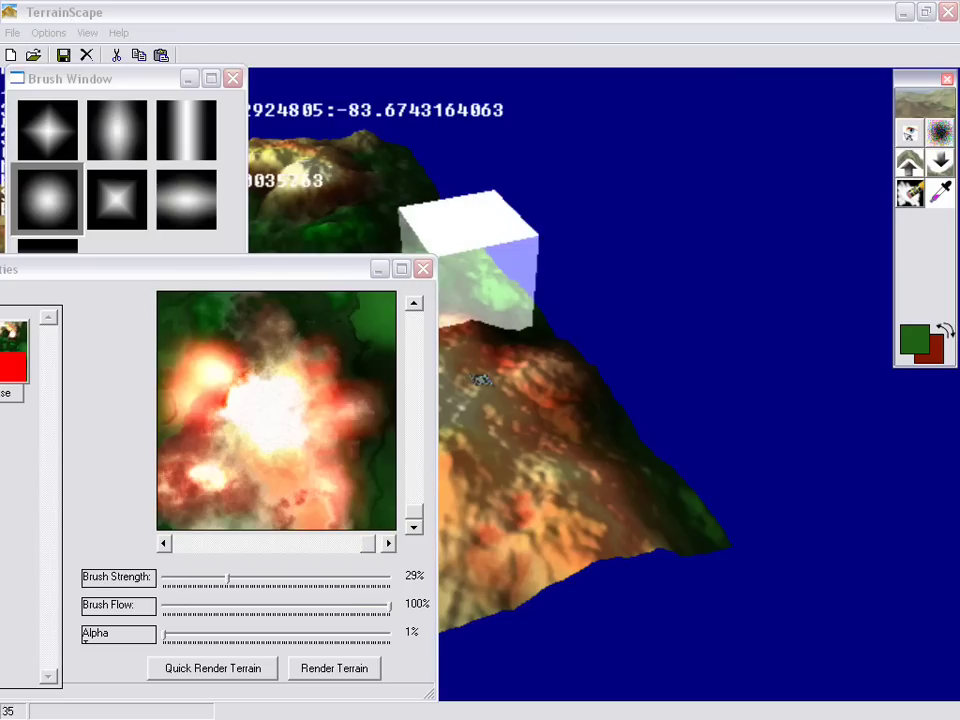
pyautogui.moveTo(372, 325); pyautogui.dragTo(364, 308)
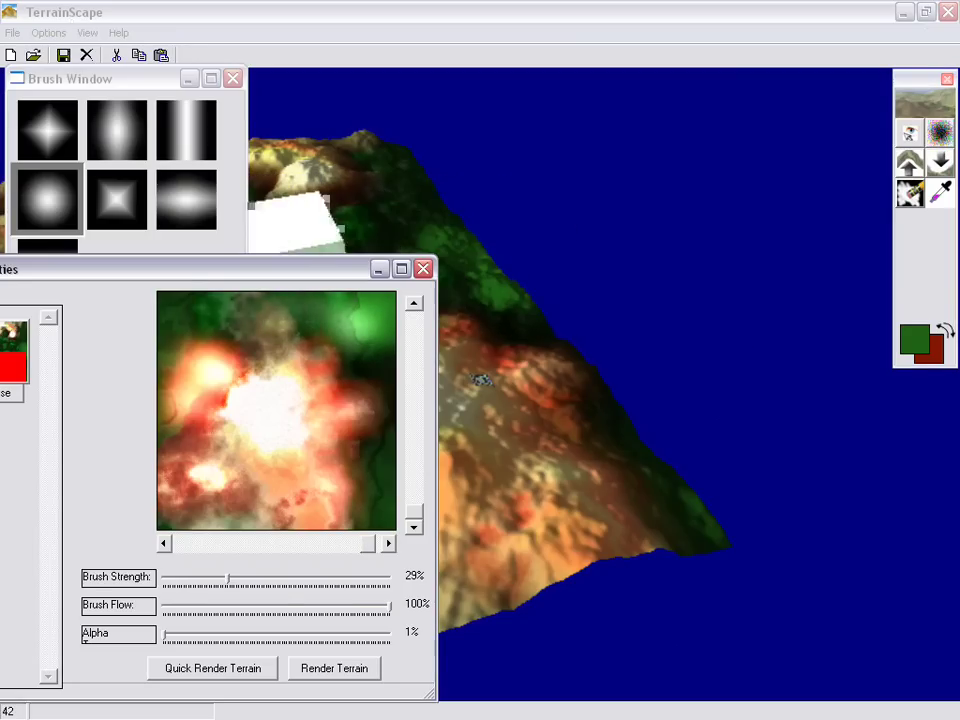
pyautogui.moveTo(164, 331)
pyautogui.mouseDown()
pyautogui.moveTo(182, 417)
pyautogui.moveTo(202, 427)
pyautogui.mouseUp()
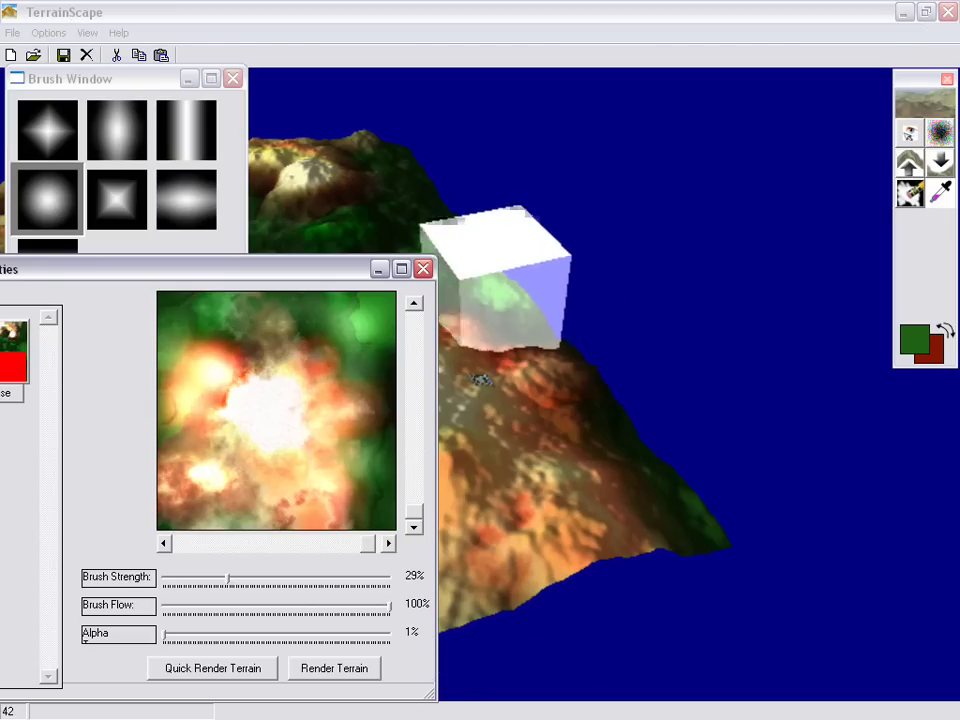
pyautogui.moveTo(322, 269)
pyautogui.mouseDown()
pyautogui.moveTo(110, 260)
pyautogui.moveTo(204, 292)
pyautogui.moveTo(338, 279)
pyautogui.mouseUp()
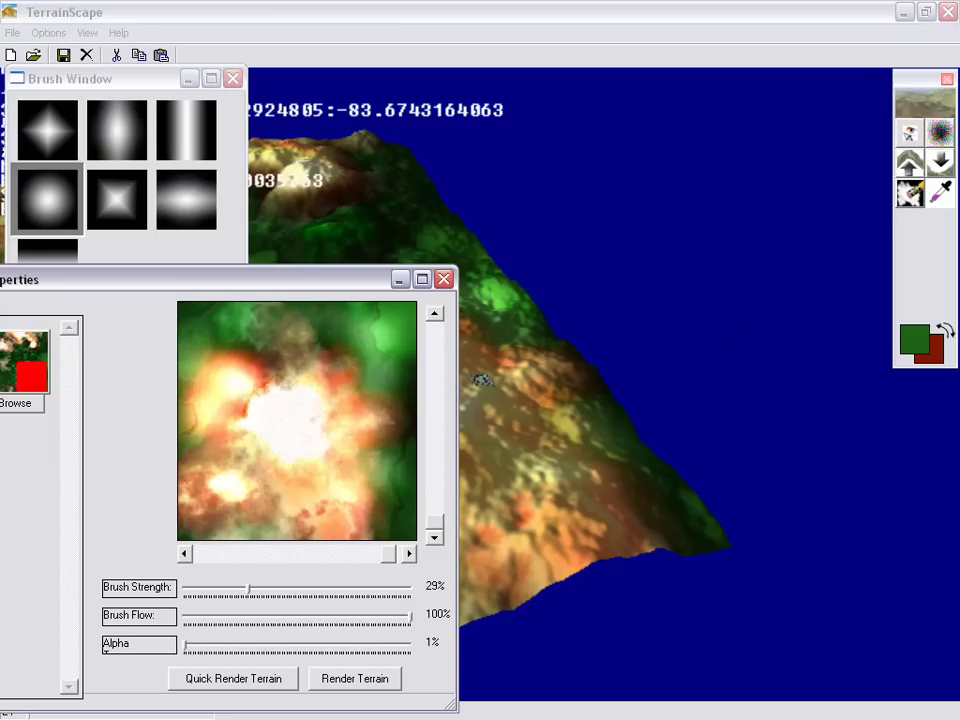
# Step: Set the foreground colour to blue and paint a band along the base of the far mountains
pyautogui.click(914, 340)
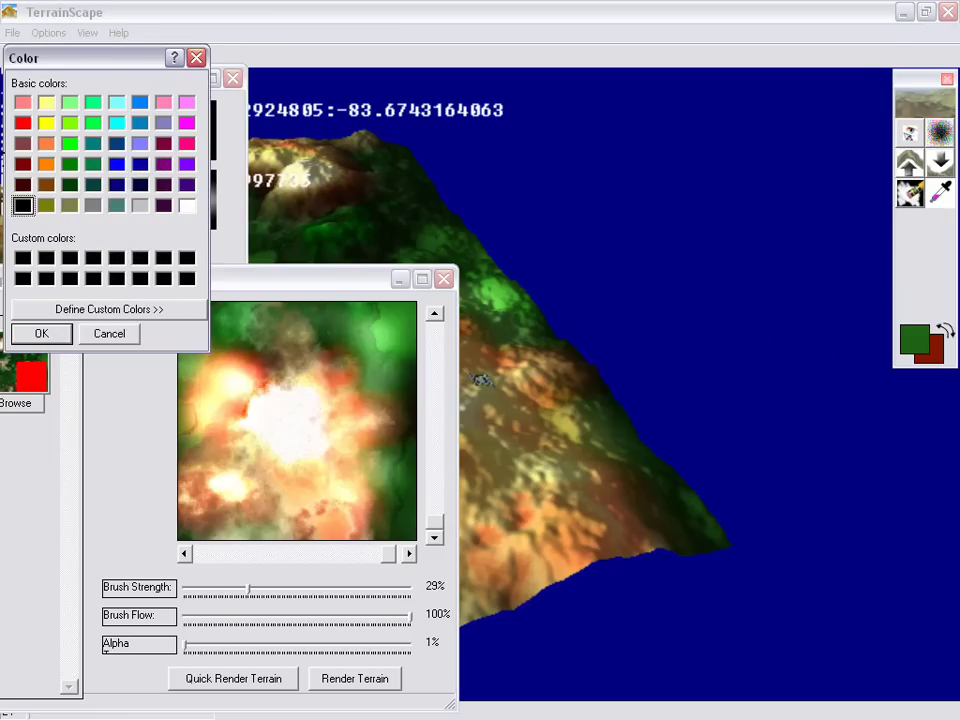
pyautogui.press('Return')
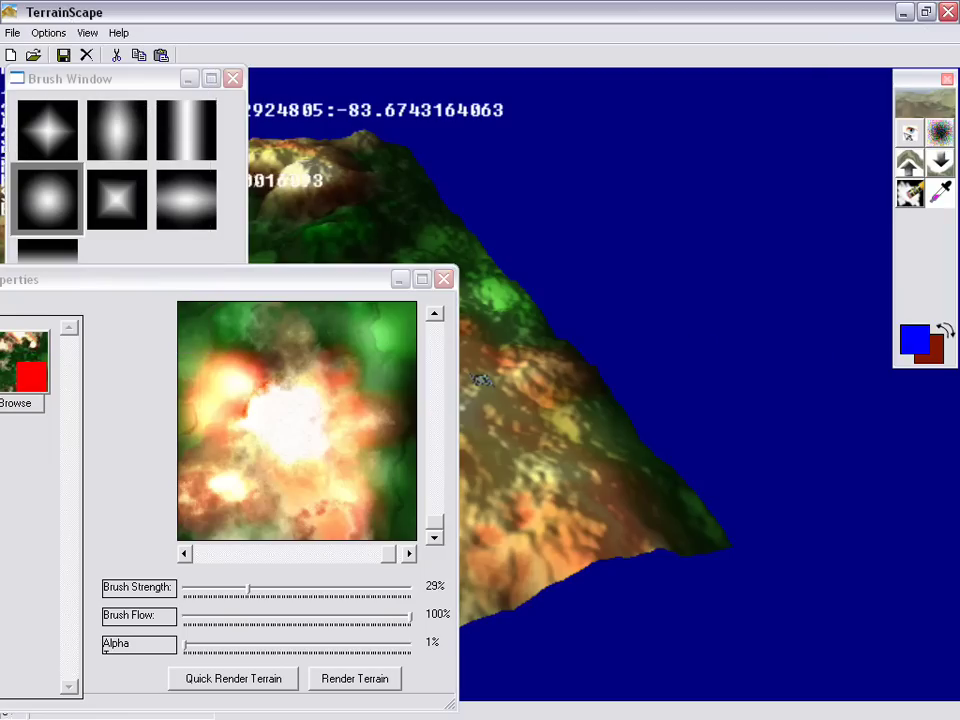
pyautogui.moveTo(482, 380); pyautogui.dragTo(882, 300, button='right')
pyautogui.moveTo(885, 305); pyautogui.dragTo(877, 338)
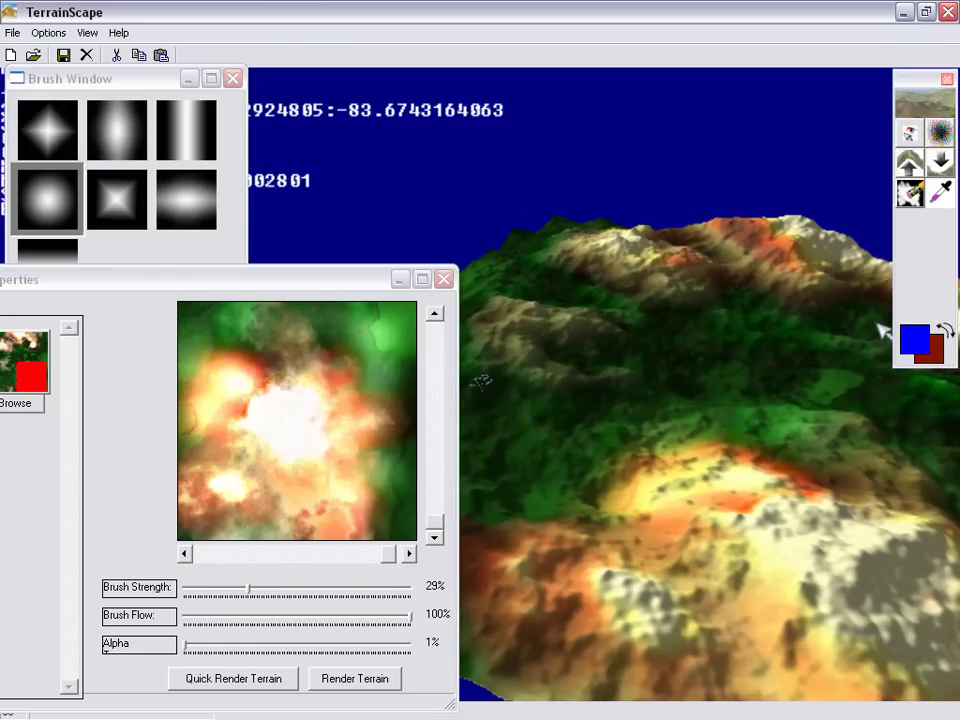
pyautogui.hotkey('alt', 'Tab')
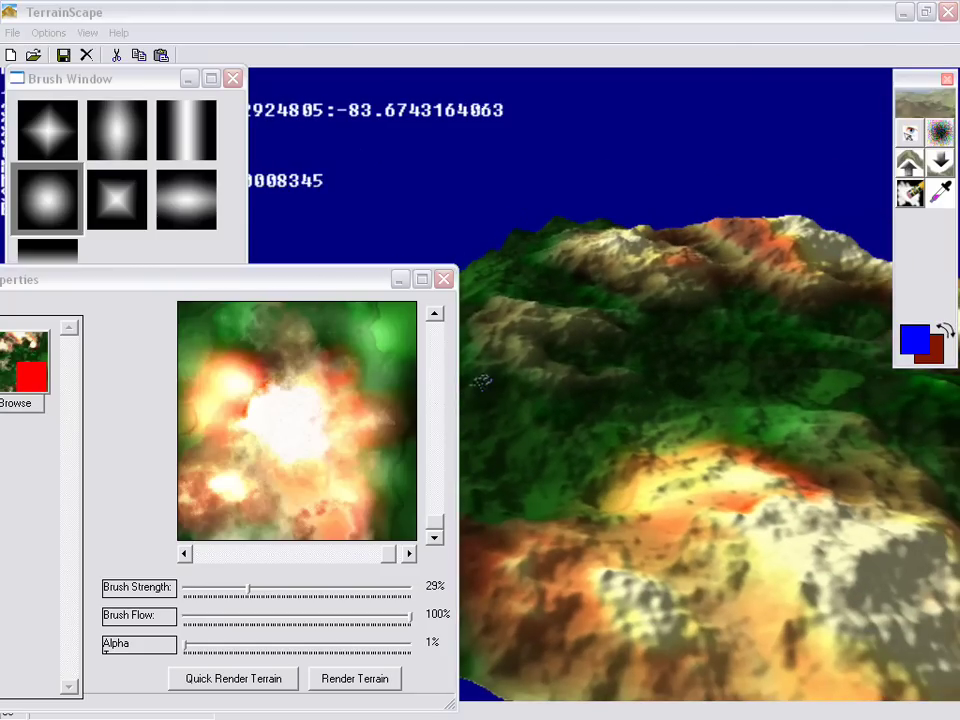
pyautogui.click(435, 409)
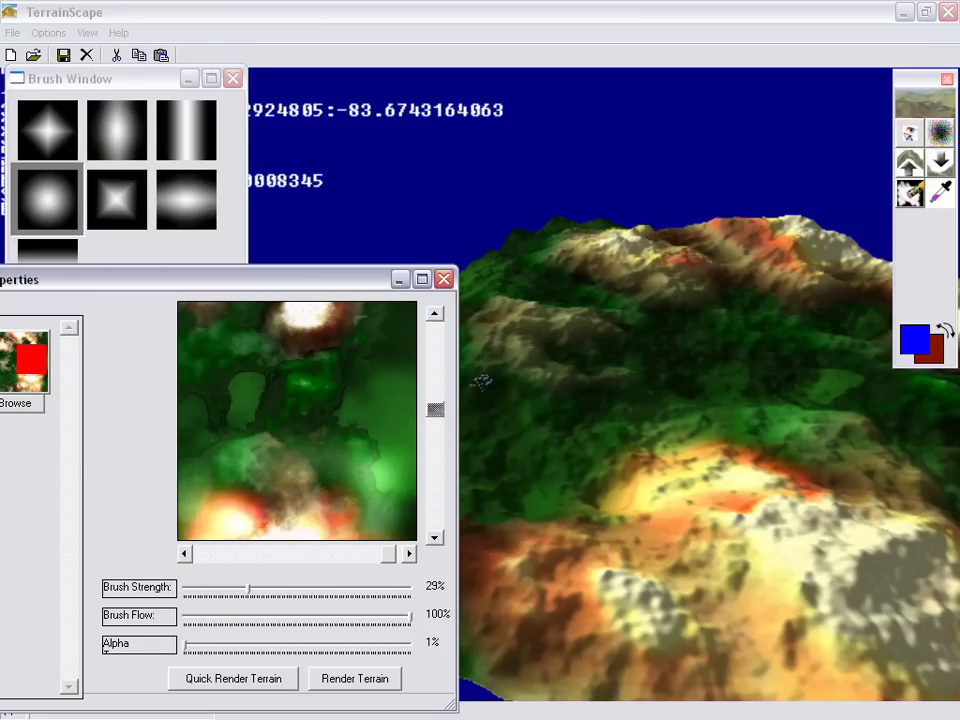
pyautogui.click(435, 334)
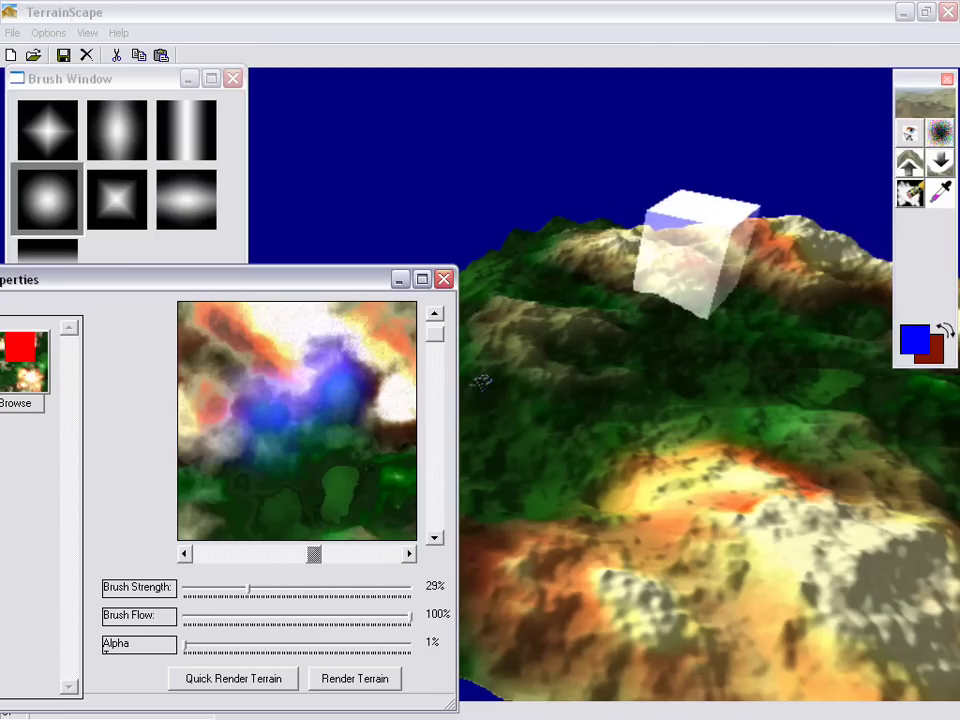
pyautogui.moveTo(197, 448); pyautogui.dragTo(266, 457)
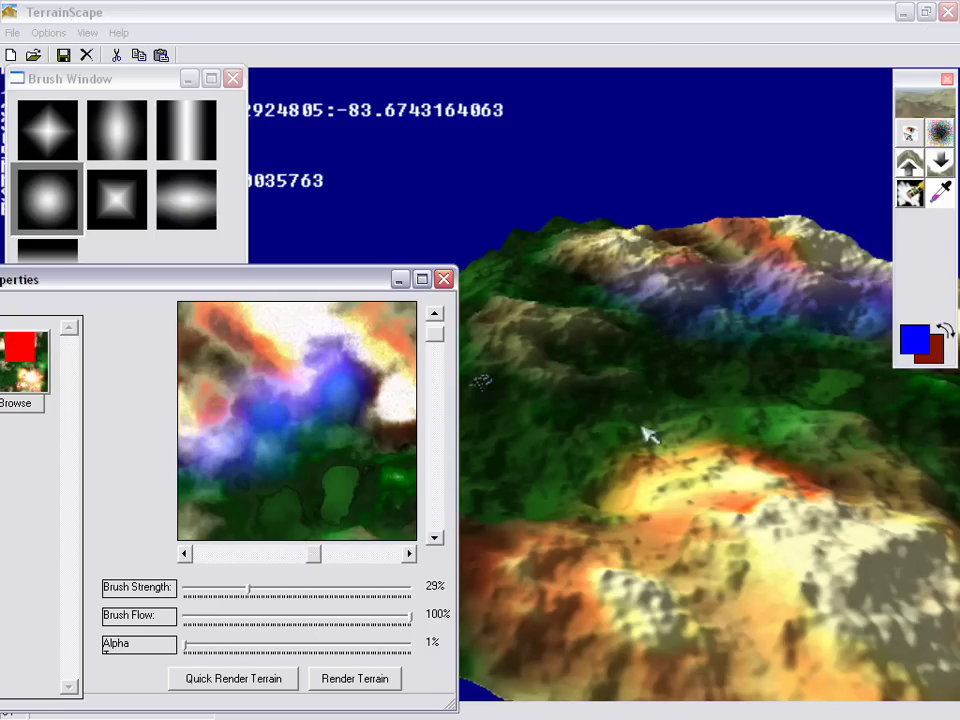
# Step: Set the foreground colour to purple and paint the area below the far peak, beside the blue band
pyautogui.click(914, 340)
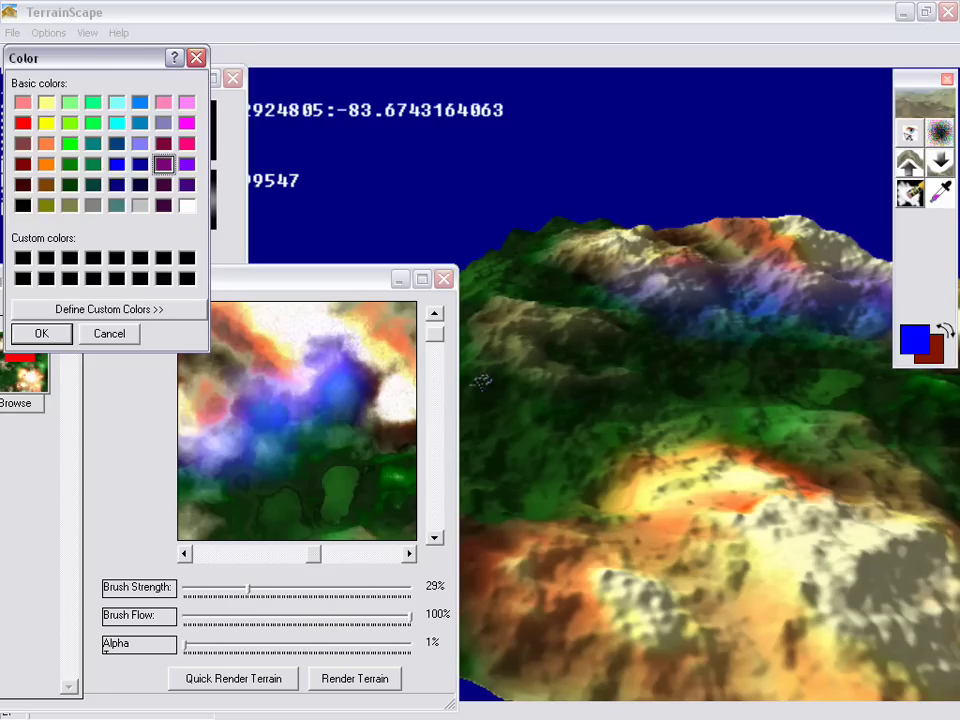
pyautogui.click(42, 334)
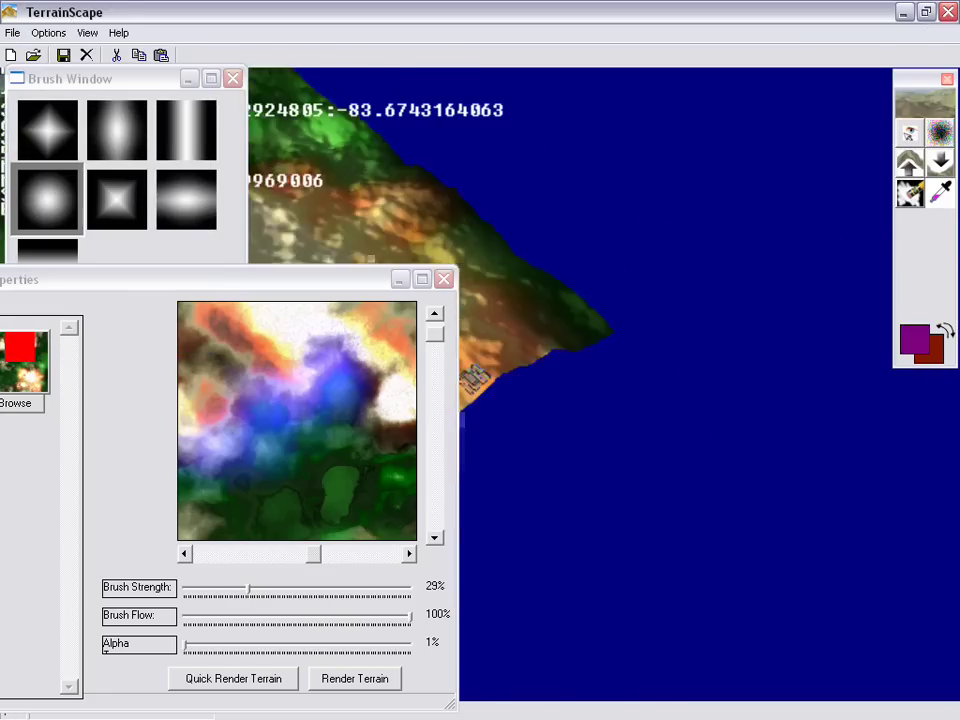
pyautogui.click(262, 280)
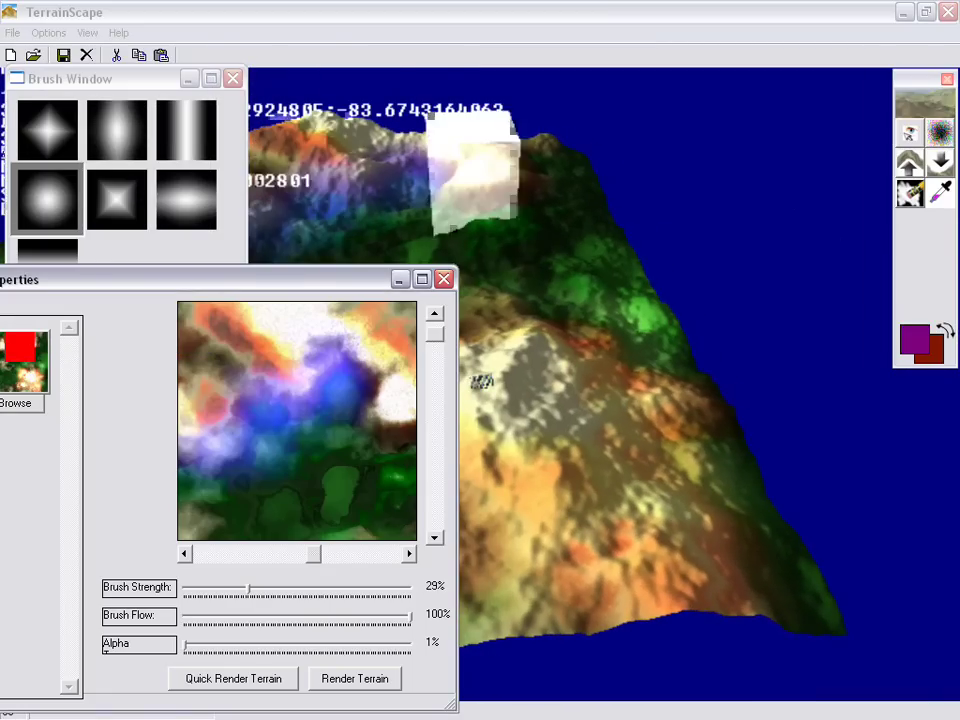
pyautogui.moveTo(474, 178)
pyautogui.mouseDown()
pyautogui.moveTo(450, 174)
pyautogui.moveTo(501, 163)
pyautogui.moveTo(479, 175)
pyautogui.moveTo(453, 146)
pyautogui.moveTo(428, 187)
pyautogui.moveTo(406, 186)
pyautogui.moveTo(496, 193)
pyautogui.moveTo(370, 204)
pyautogui.moveTo(413, 197)
pyautogui.moveTo(398, 200)
pyautogui.mouseUp()
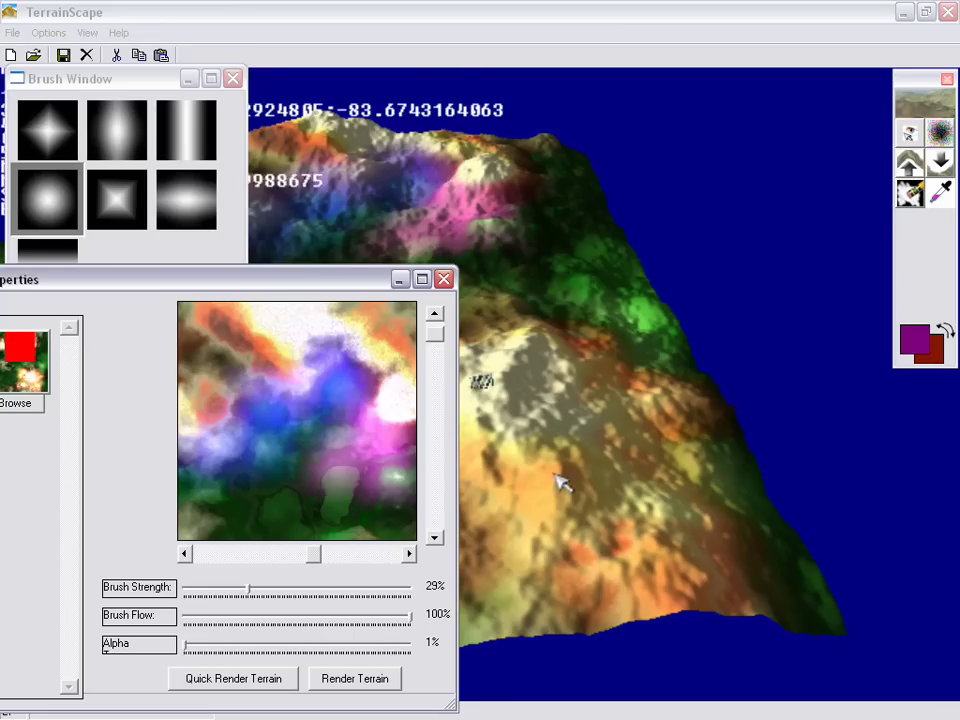
# Step: Switch the image being edited from the super texture to the grayscale heightmap
pyautogui.moveTo(100, 280); pyautogui.dragTo(959, 245)
pyautogui.moveTo(815, 277); pyautogui.dragTo(22, 318)
pyautogui.moveTo(200, 318); pyautogui.dragTo(49, 304)
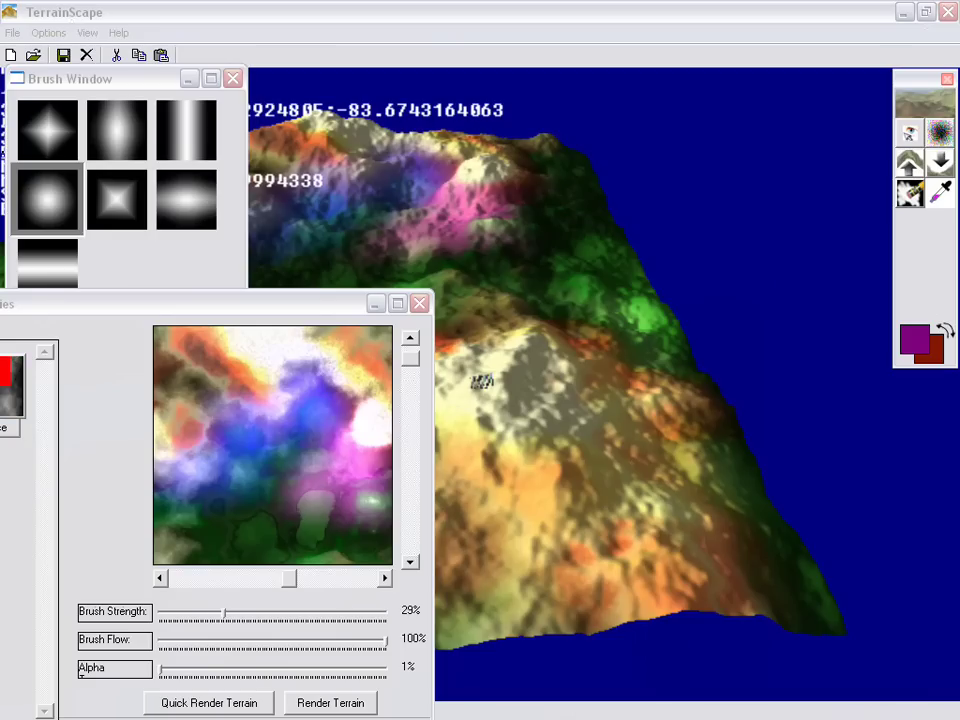
pyautogui.click(9, 386)
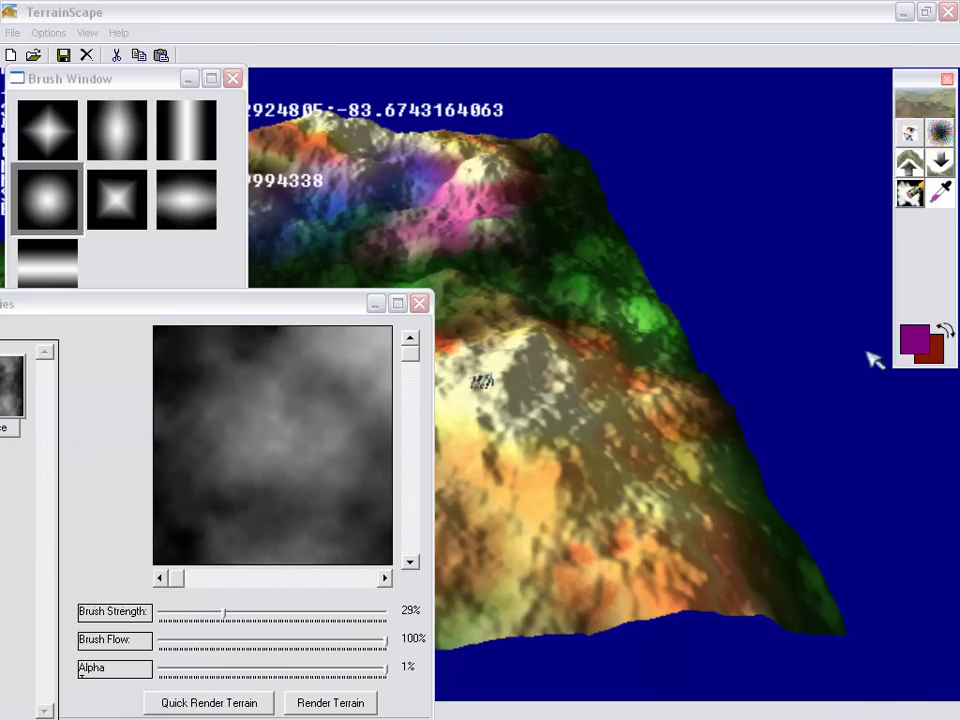
# Step: Set the foreground colour to white and paint a large solid spot on the heightmap over the green area beside the near mountain
pyautogui.click(913, 340)
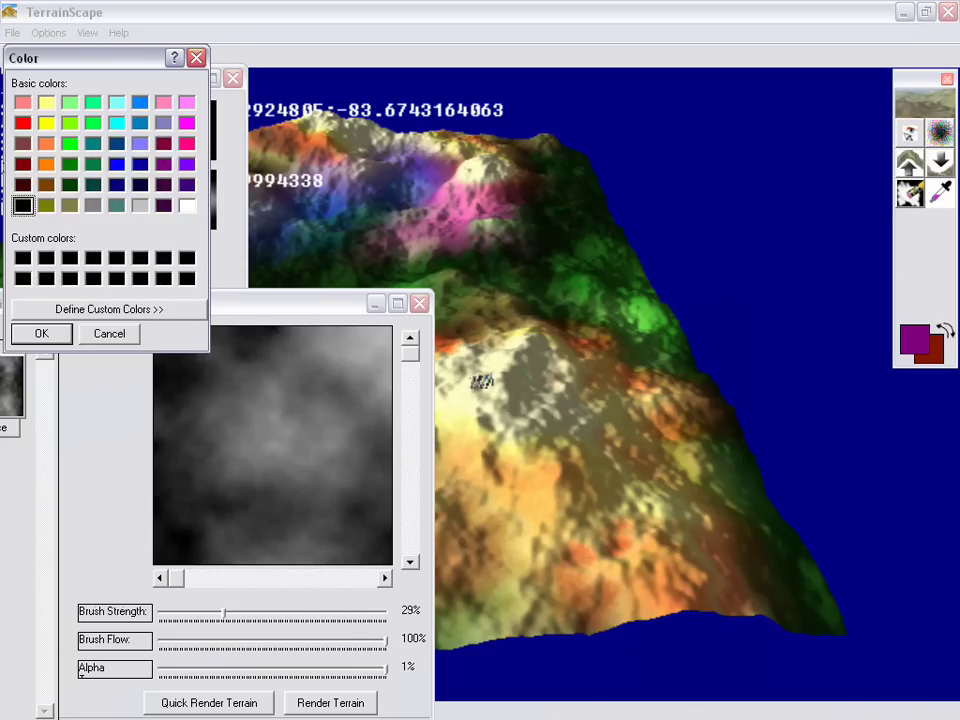
pyautogui.click(41, 334)
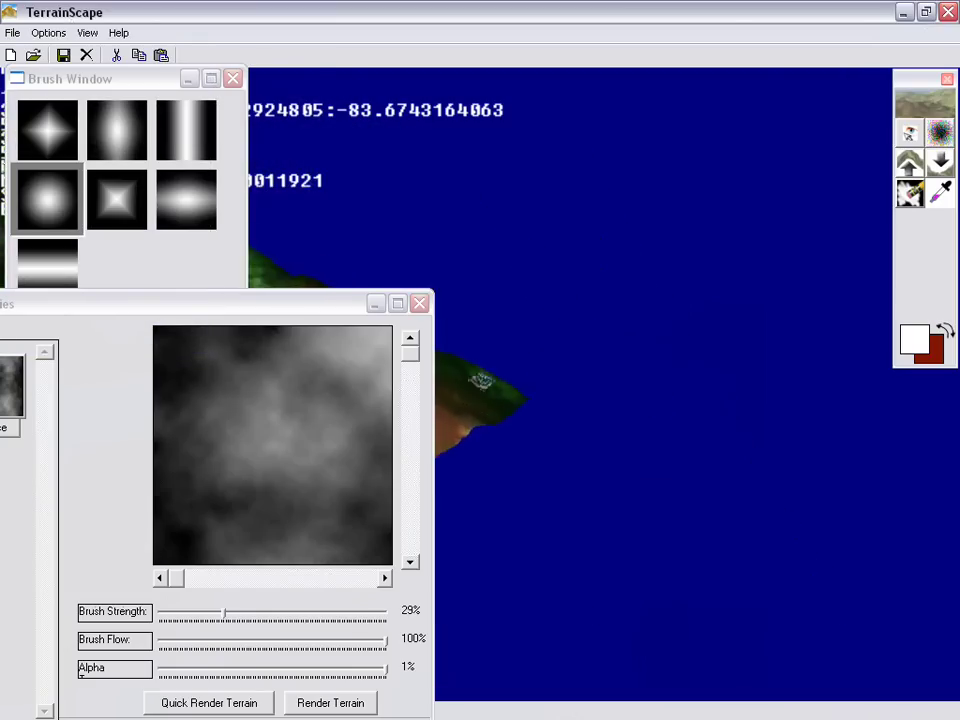
pyautogui.moveTo(200, 303); pyautogui.dragTo(58, 291)
pyautogui.moveTo(582, 418); pyautogui.dragTo(470, 381, button='right')
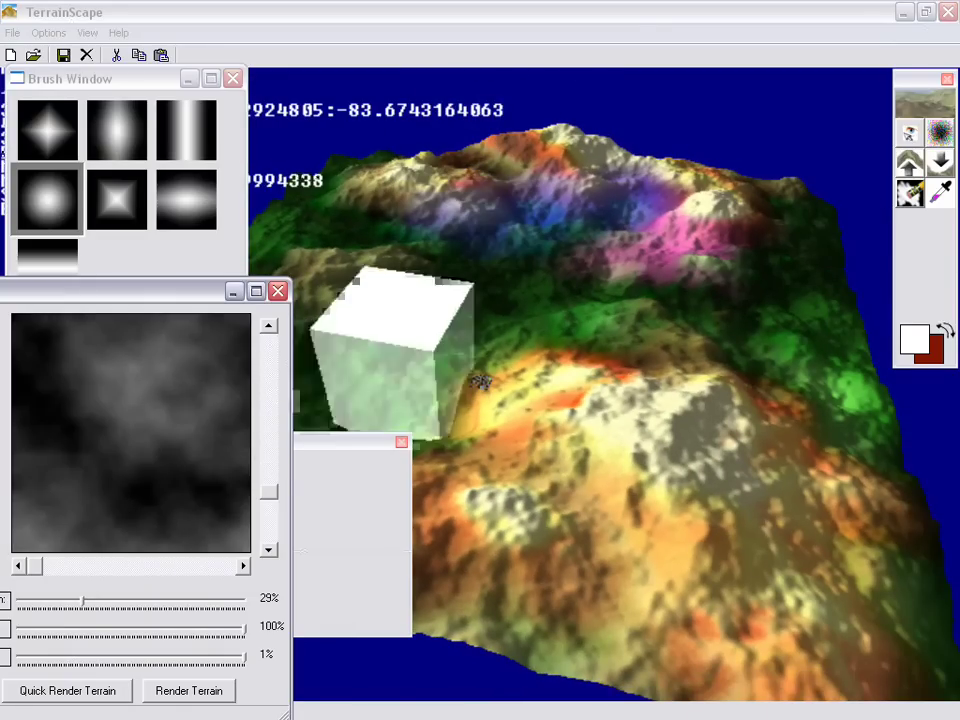
pyautogui.moveTo(428, 294)
pyautogui.mouseDown()
pyautogui.moveTo(407, 309)
pyautogui.moveTo(436, 300)
pyautogui.moveTo(375, 279)
pyautogui.moveTo(361, 320)
pyautogui.mouseUp()
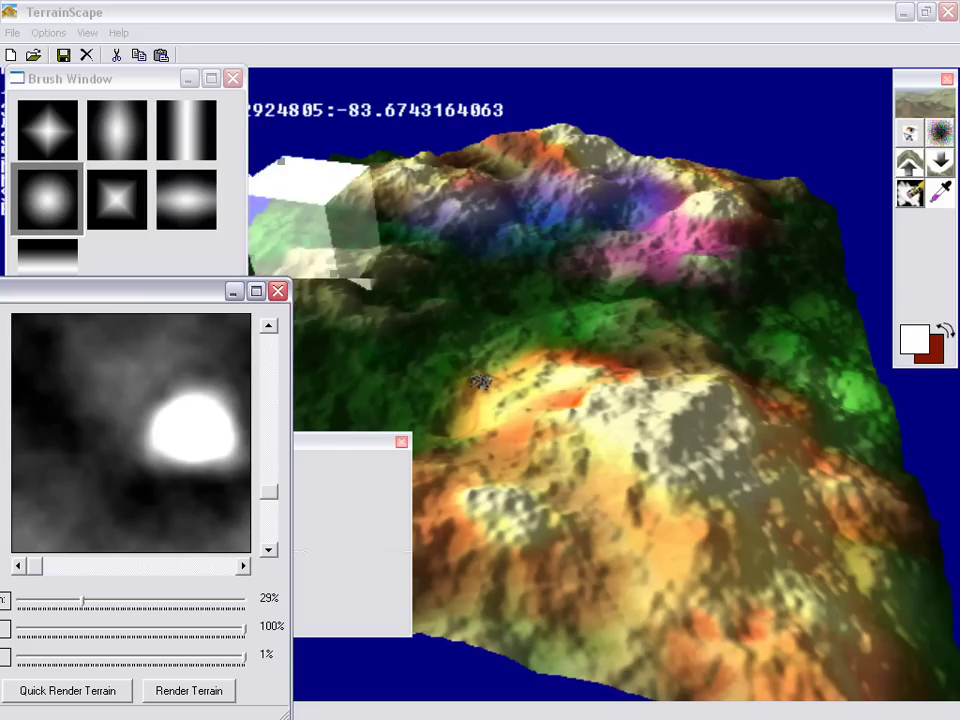
# Step: Set the brush strength to 5%, paint soft white around the heightmap spot and near the terrain corner, and render the terrain
pyautogui.moveTo(82, 602); pyautogui.dragTo(39, 602)
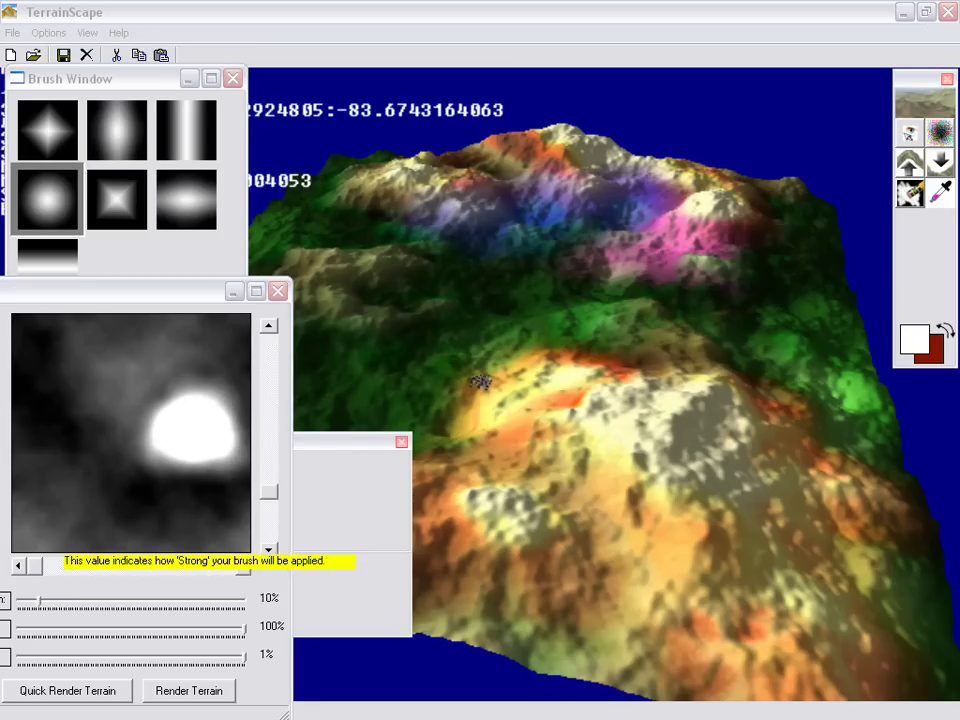
pyautogui.moveTo(150, 290); pyautogui.dragTo(244, 320)
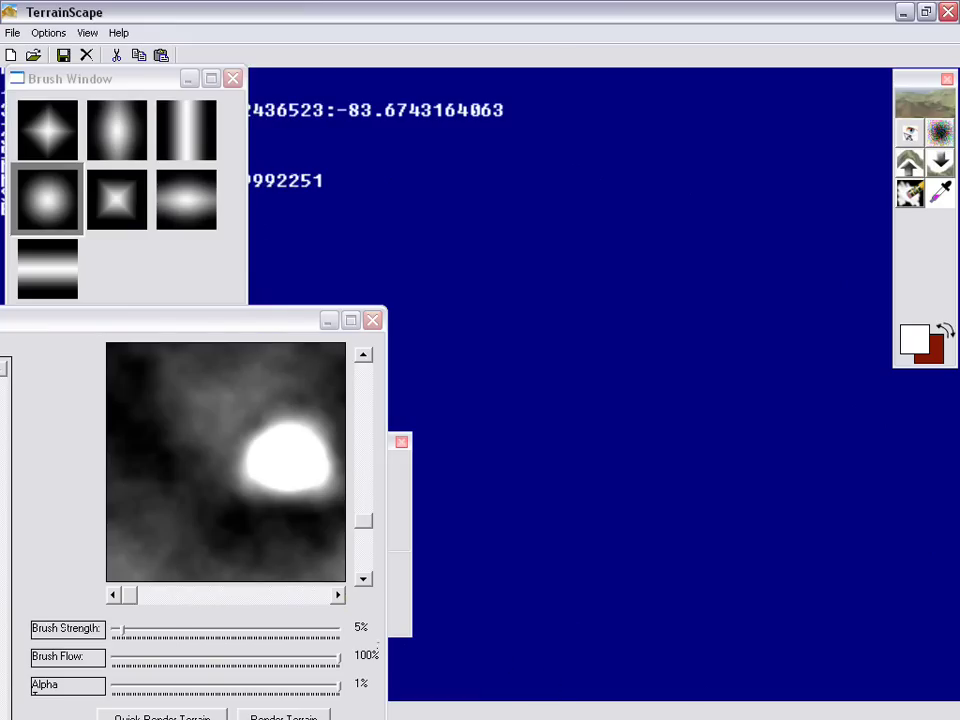
pyautogui.moveTo(500, 350); pyautogui.dragTo(481, 379, button='right')
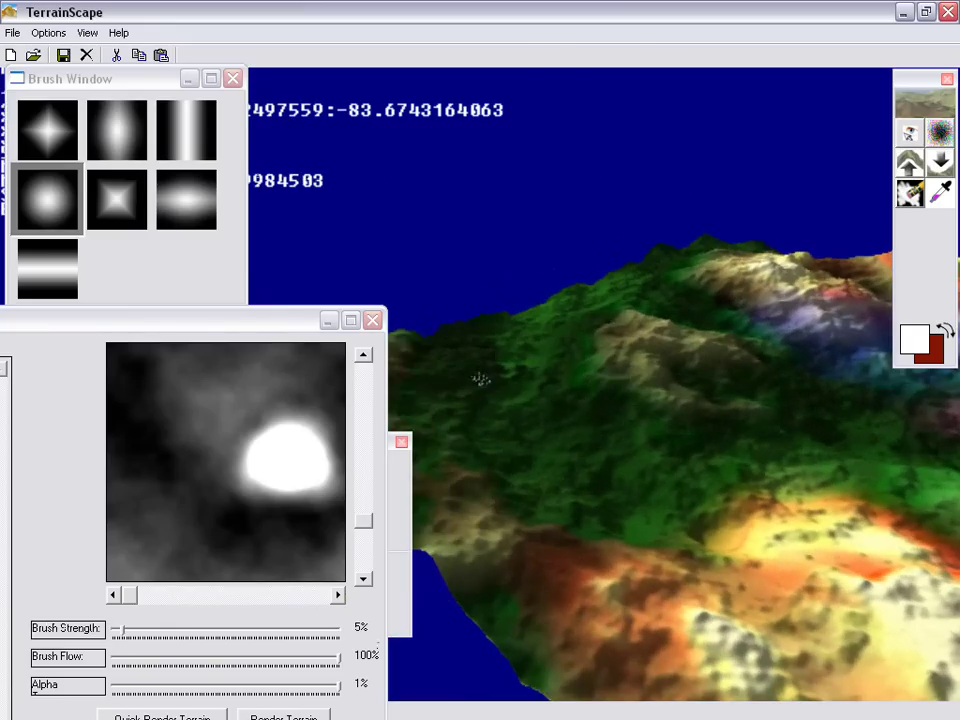
pyautogui.moveTo(233, 474); pyautogui.dragTo(238, 471)
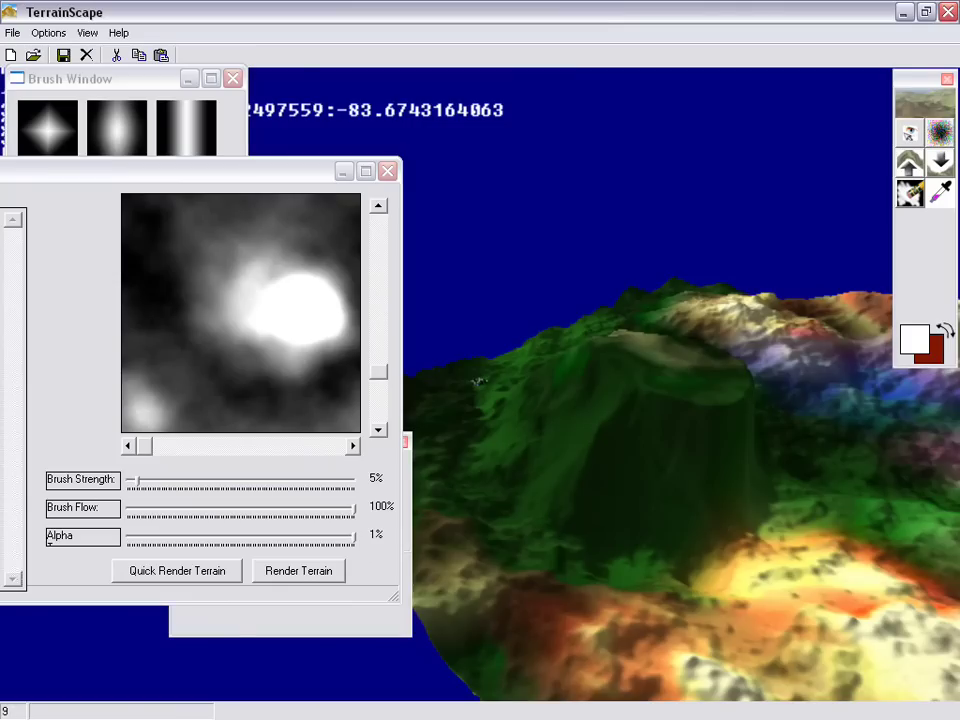
pyautogui.moveTo(430, 612)
pyautogui.mouseDown(button='right')
pyautogui.moveTo(443, 609)
pyautogui.moveTo(469, 560)
pyautogui.moveTo(437, 605)
pyautogui.mouseUp(button='right')
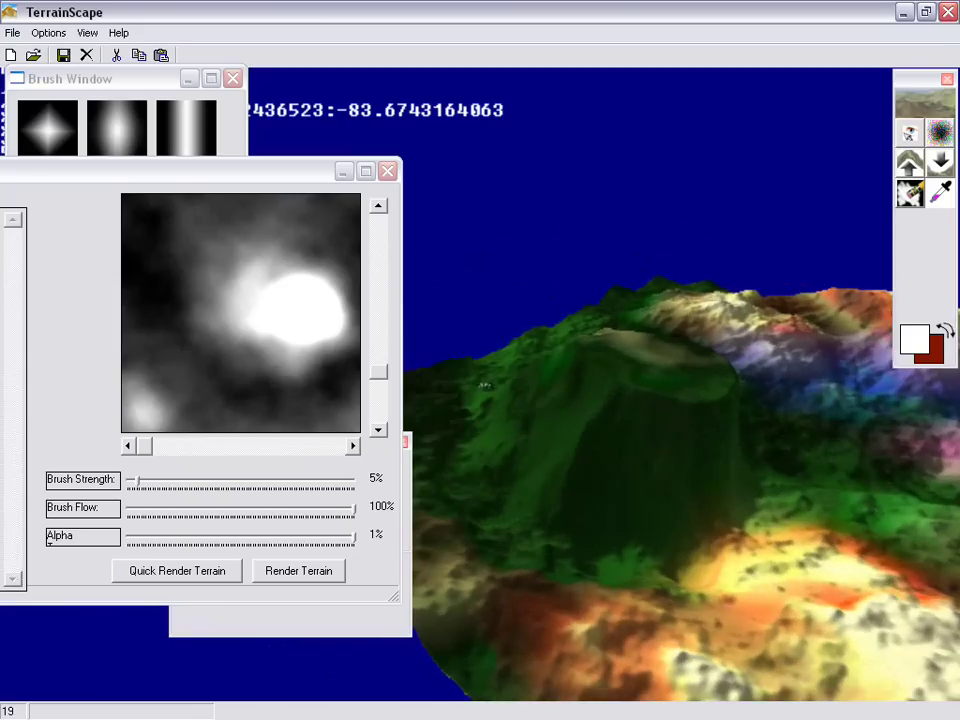
pyautogui.moveTo(484, 386)
pyautogui.mouseDown(button='right')
pyautogui.moveTo(430, 390)
pyautogui.moveTo(476, 398)
pyautogui.moveTo(481, 373)
pyautogui.mouseUp(button='right')
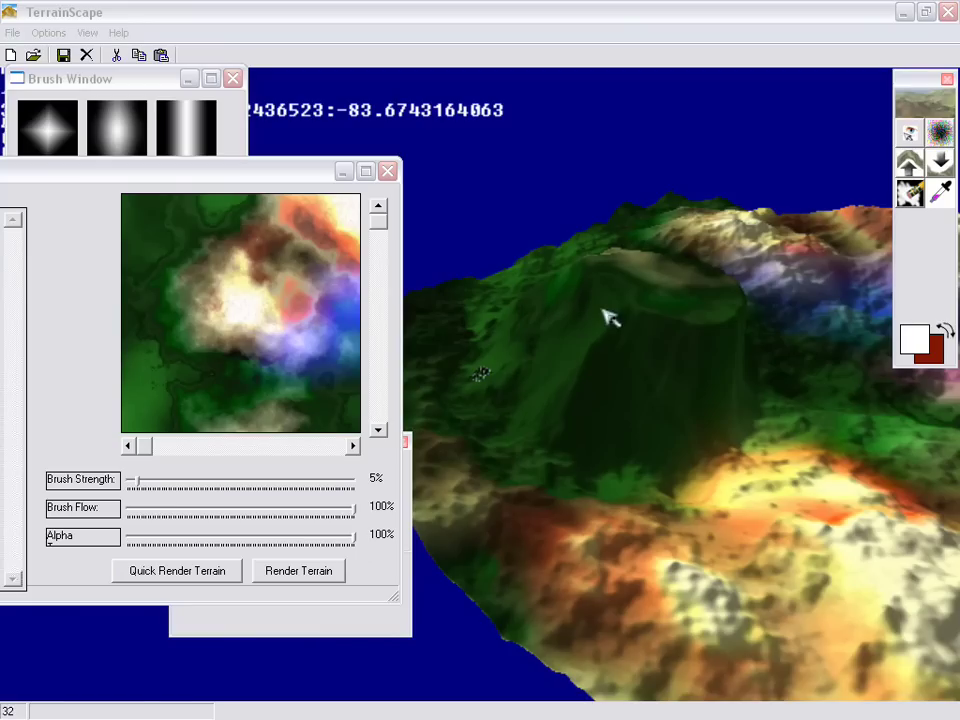
# Step: With the super texture as the edited image, set the brush strength to 24% and paint white over the new plateau's top
pyautogui.click(250, 446)
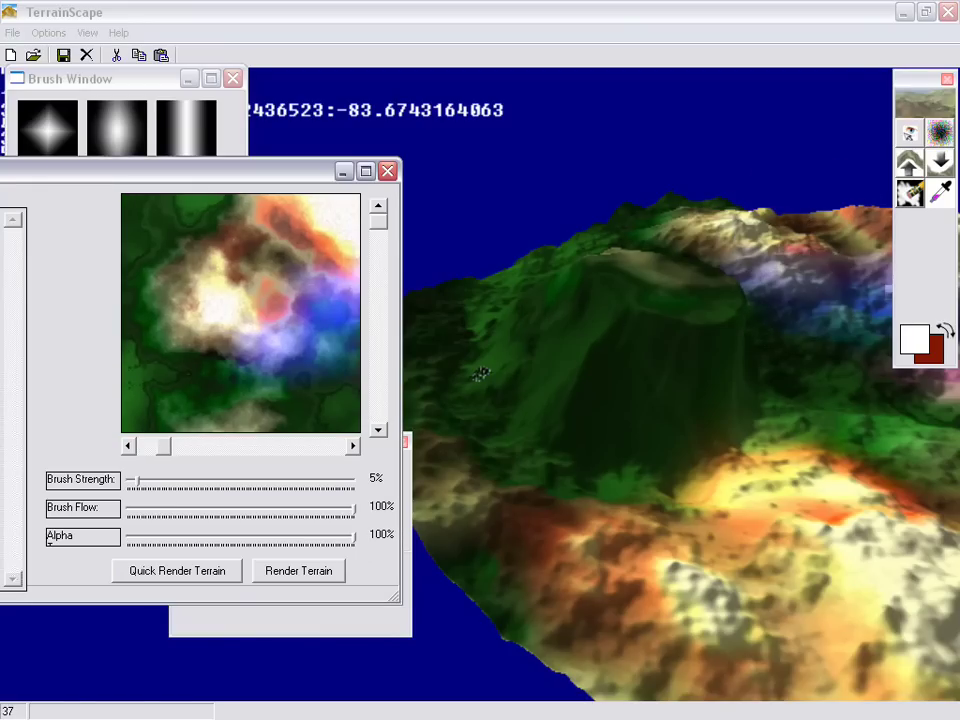
pyautogui.click(378, 345)
pyautogui.click(378, 345)
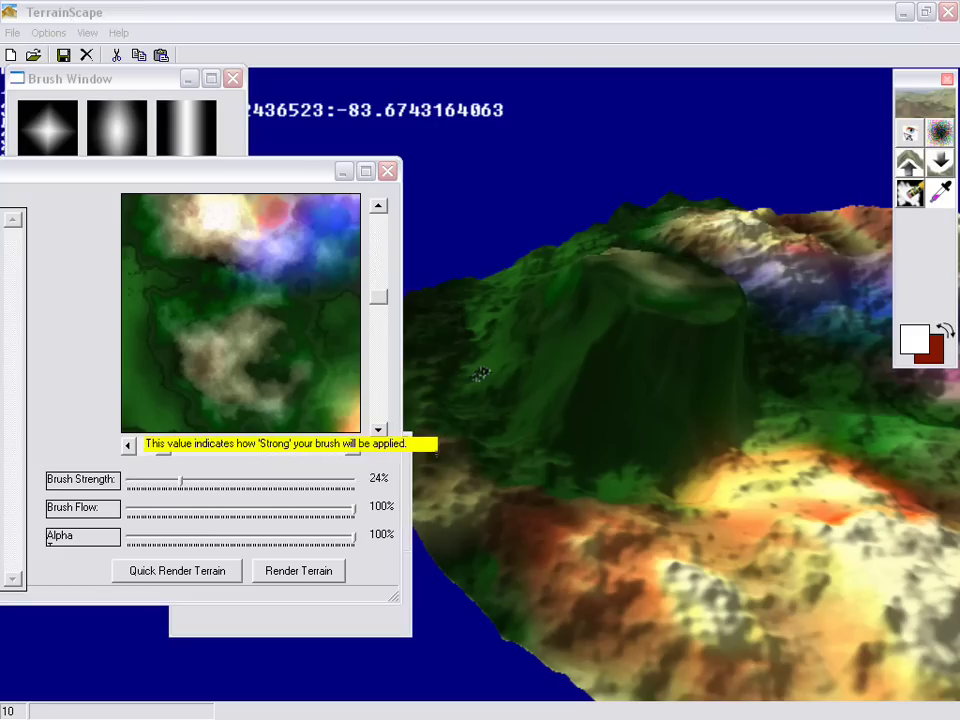
pyautogui.moveTo(482, 374)
pyautogui.mouseDown(button='middle')
pyautogui.moveTo(429, 484)
pyautogui.moveTo(214, 640)
pyautogui.moveTo(120, 680)
pyautogui.mouseUp(button='middle')
pyautogui.click(379, 430)
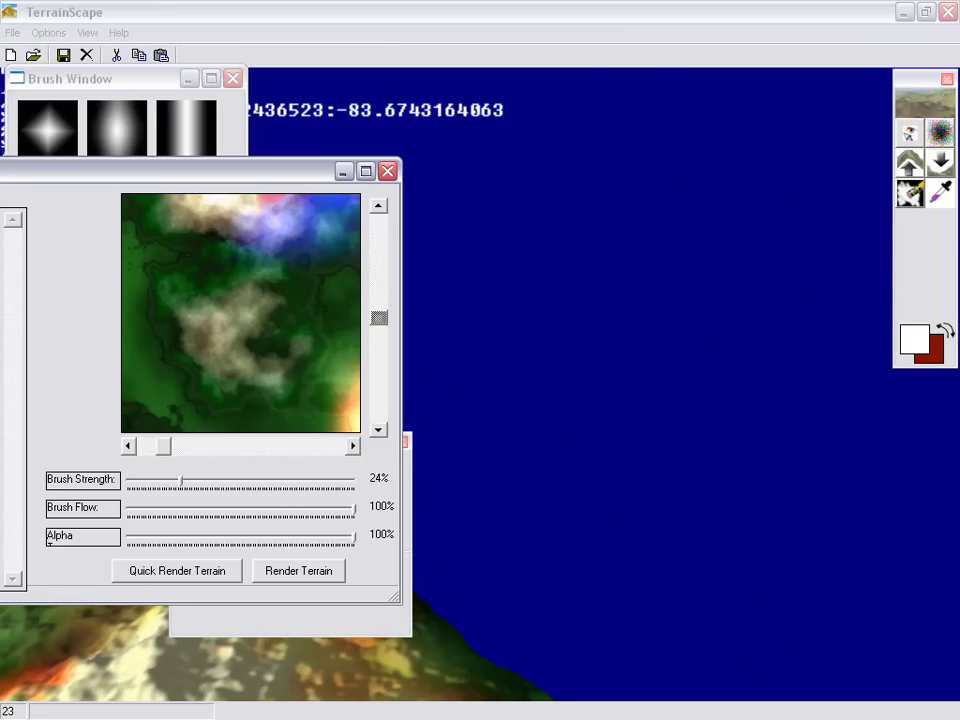
pyautogui.click(325, 446)
pyautogui.moveTo(460, 580); pyautogui.dragTo(508, 400, button='middle')
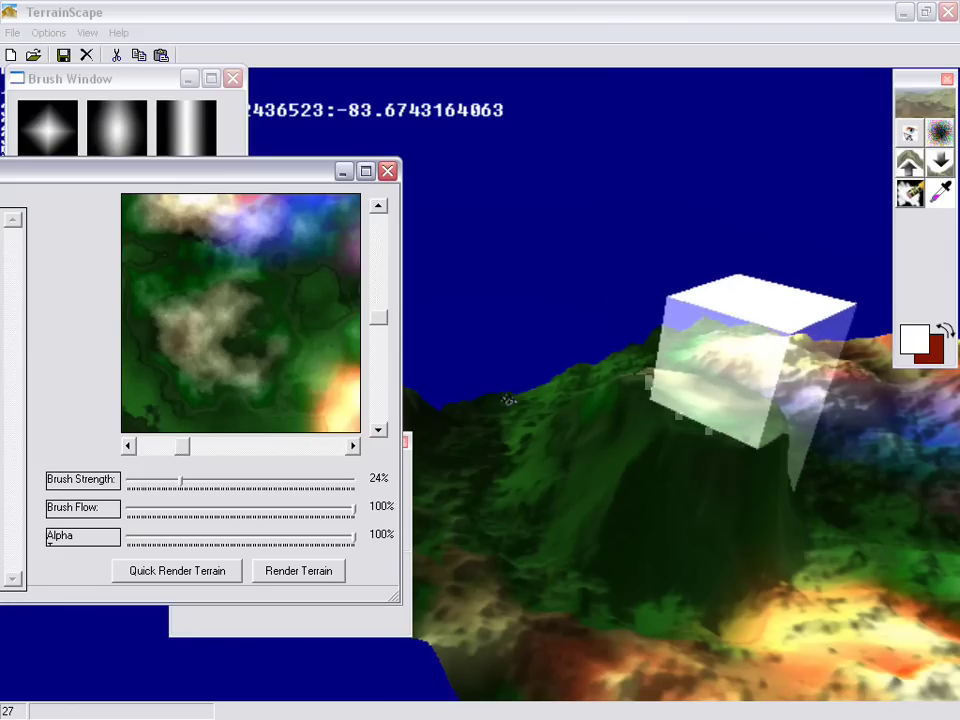
pyautogui.moveTo(509, 400); pyautogui.dragTo(509, 400)
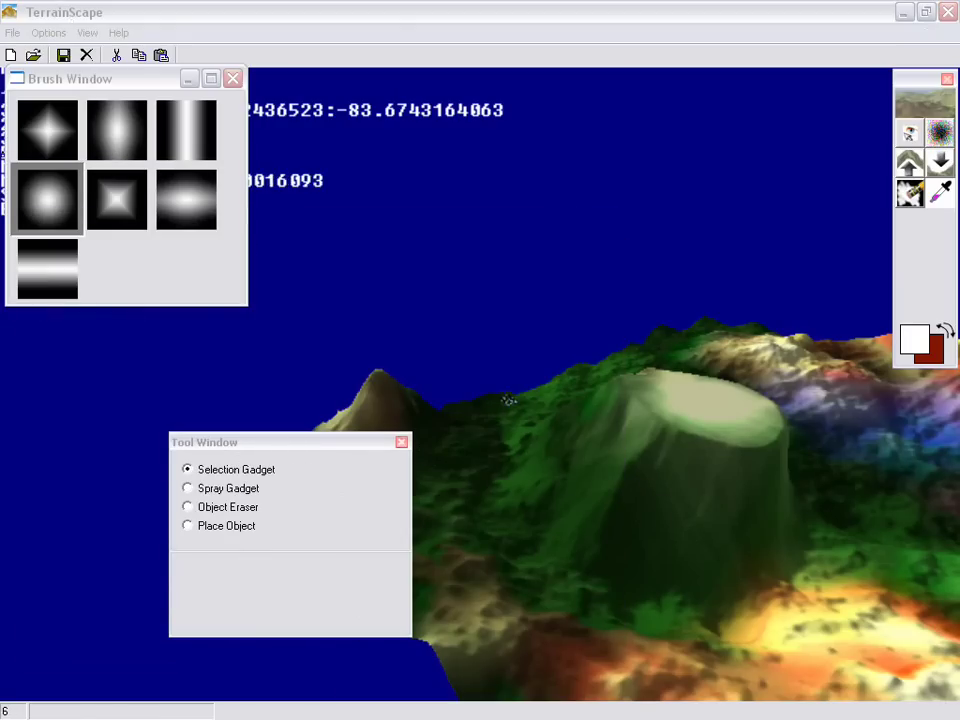
# Step: Move the floating windows off the terrain view and switch to camera mode 2
pyautogui.moveTo(345, 442); pyautogui.dragTo(79, 711)
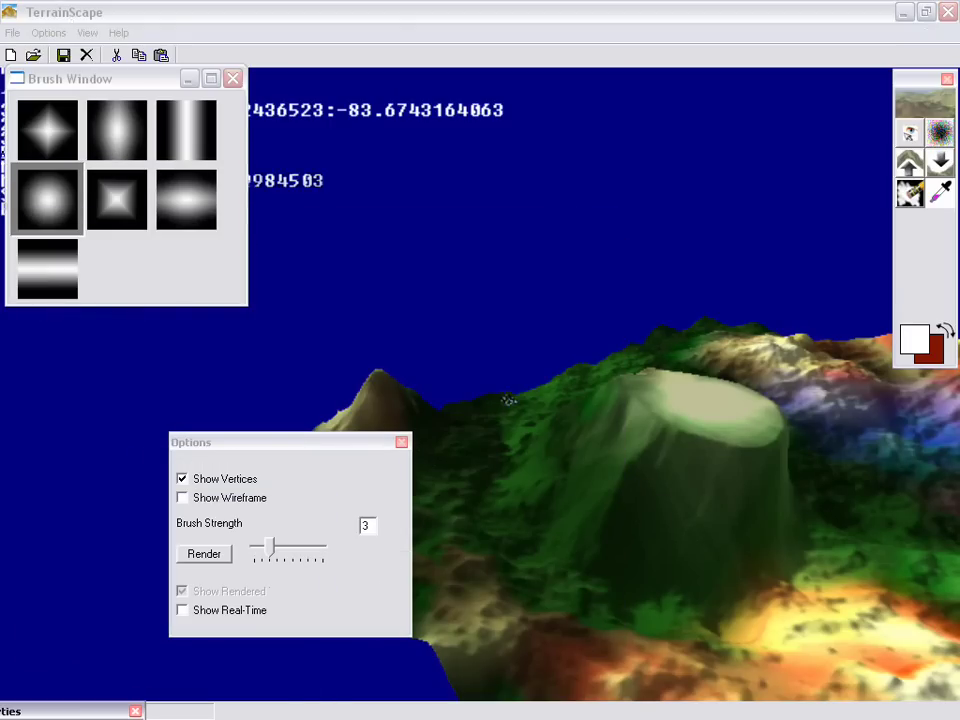
pyautogui.moveTo(350, 441); pyautogui.dragTo(30, 718)
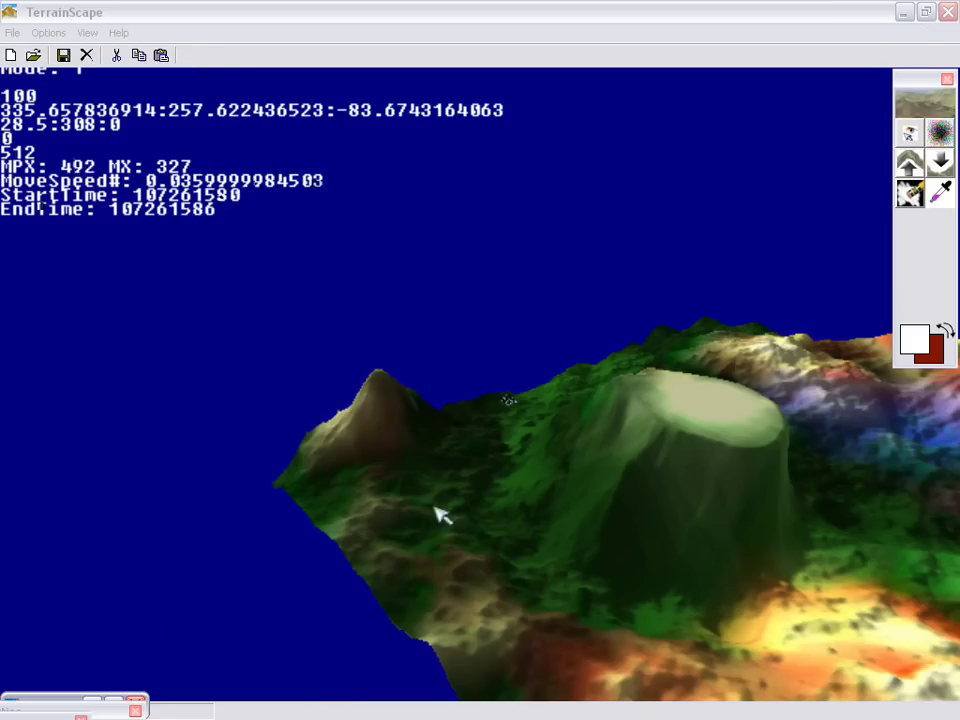
pyautogui.press('2')
# Step: Walk at ground level over the purple, blue and orange mountain slopes to inspect the painted terrain up close
pyautogui.moveTo(573, 536); pyautogui.dragTo(708, 466, button='right')
pyautogui.press('w')
pyautogui.press('w')
pyautogui.press('w')
pyautogui.press('w')
pyautogui.press('Up')
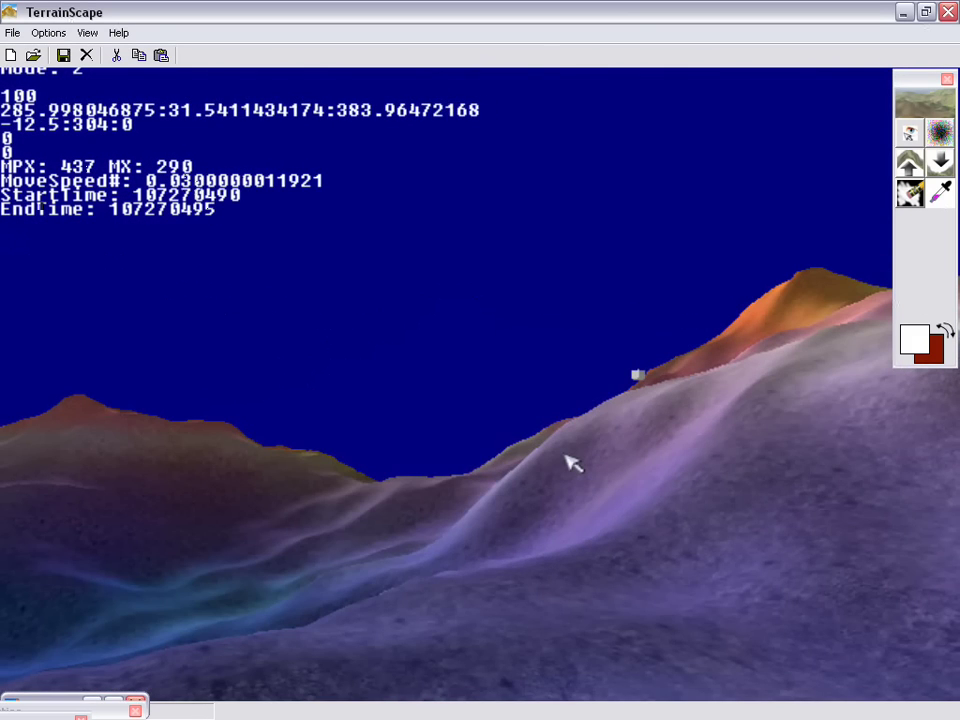
pyautogui.moveTo(565, 455); pyautogui.dragTo(570, 469, button='right')
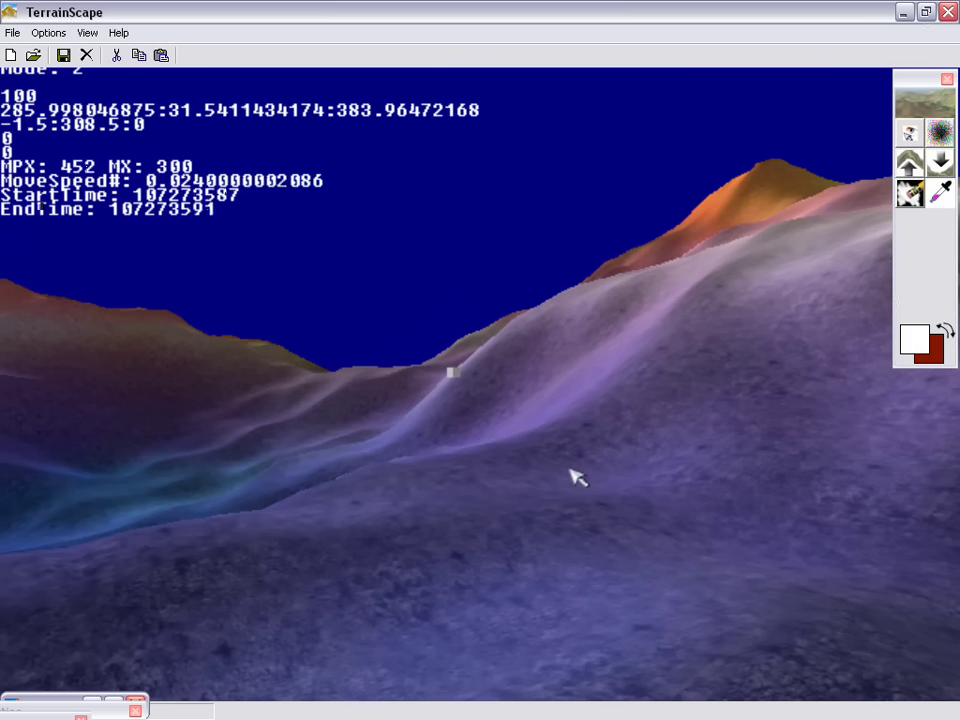
pyautogui.press('Up')
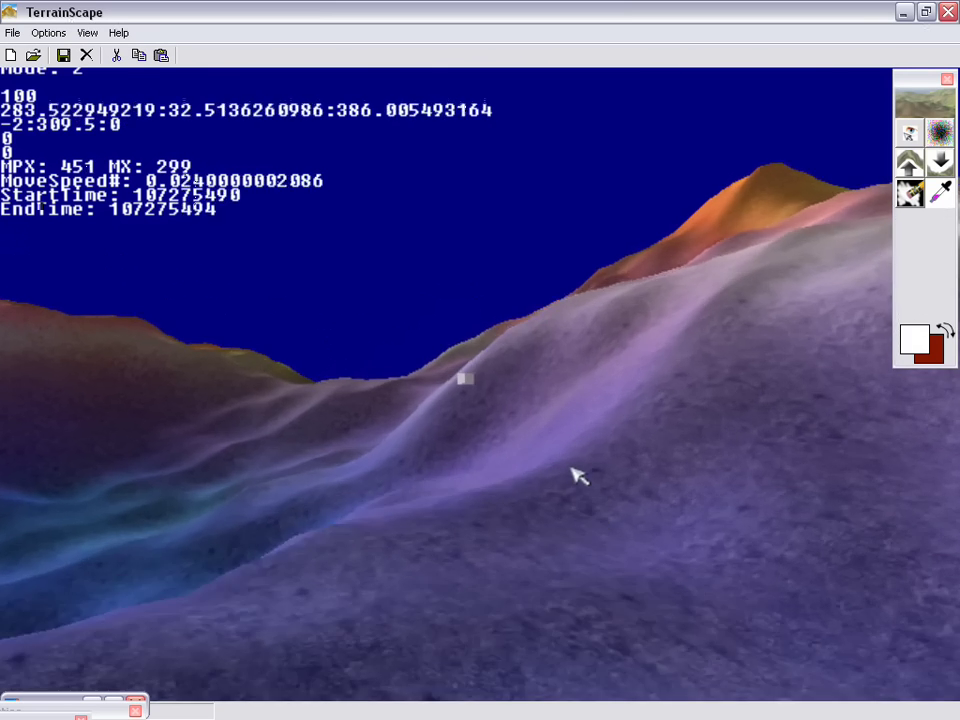
pyautogui.press('Up')
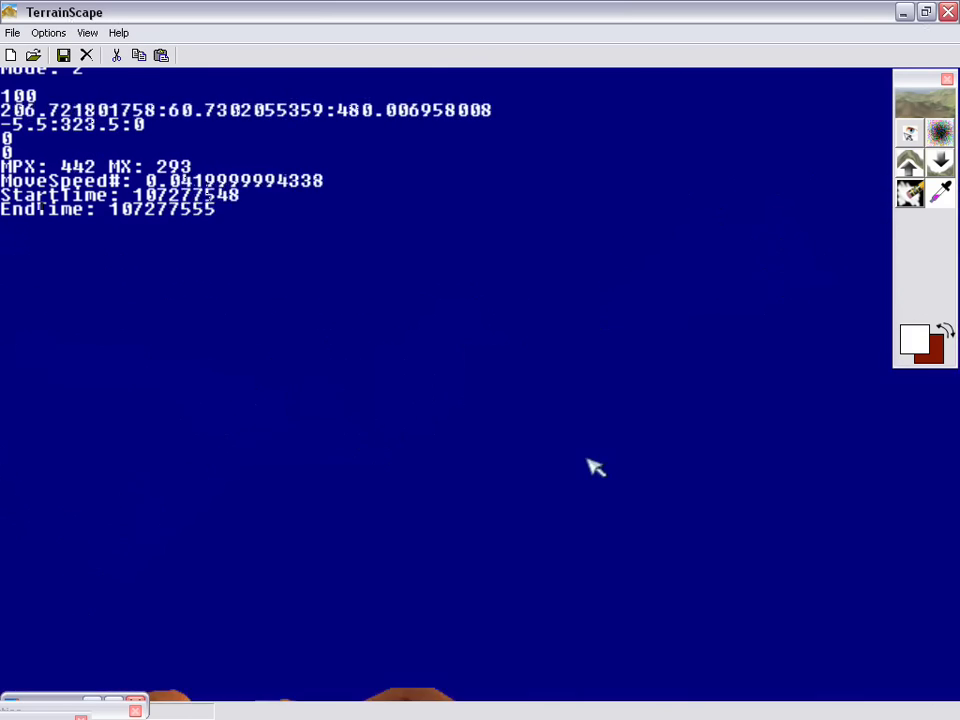
pyautogui.moveTo(587, 459); pyautogui.dragTo(517, 505, button='right')
pyautogui.press('Up')
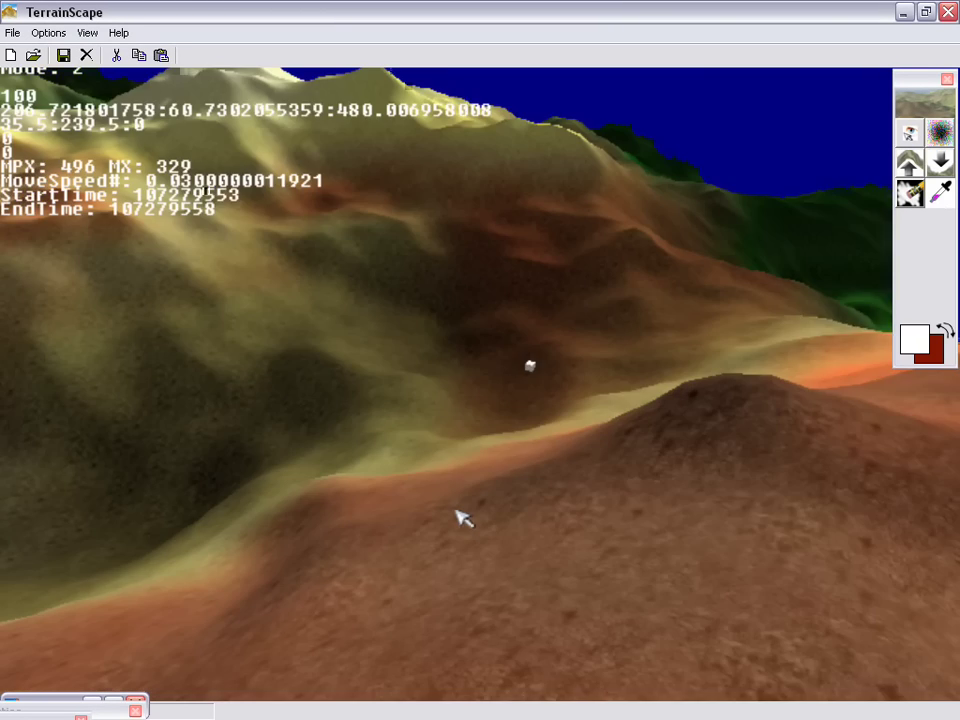
pyautogui.press('Up')
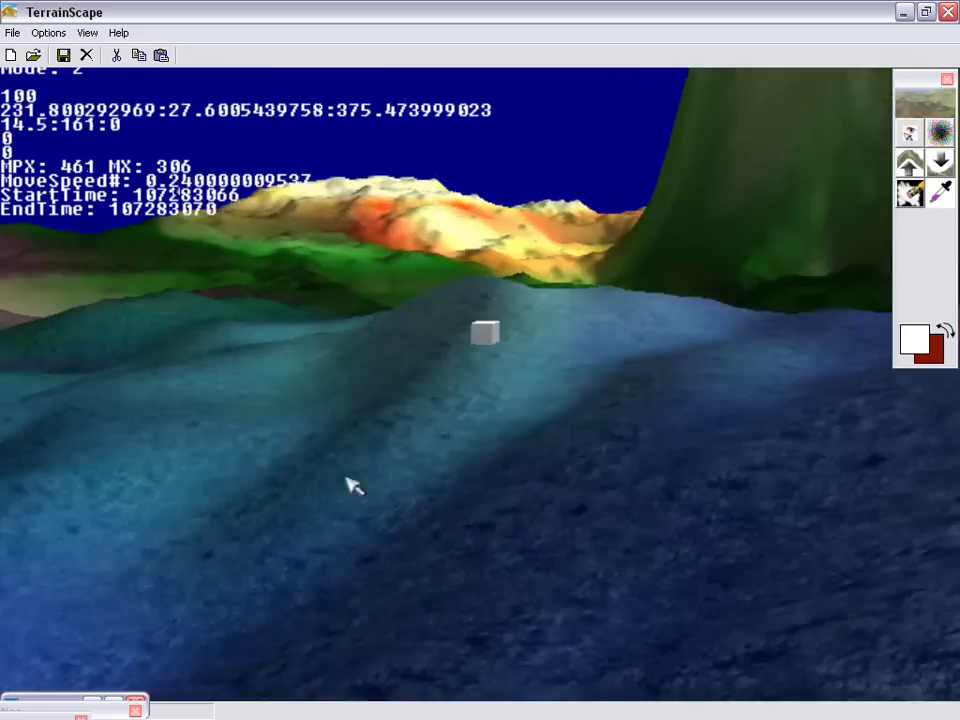
# Step: Look around from the blue slopes and walk up the side of the painted plateau
pyautogui.moveTo(346, 478); pyautogui.dragTo(283, 459, button='right')
pyautogui.moveTo(290, 468); pyautogui.dragTo(325, 461)
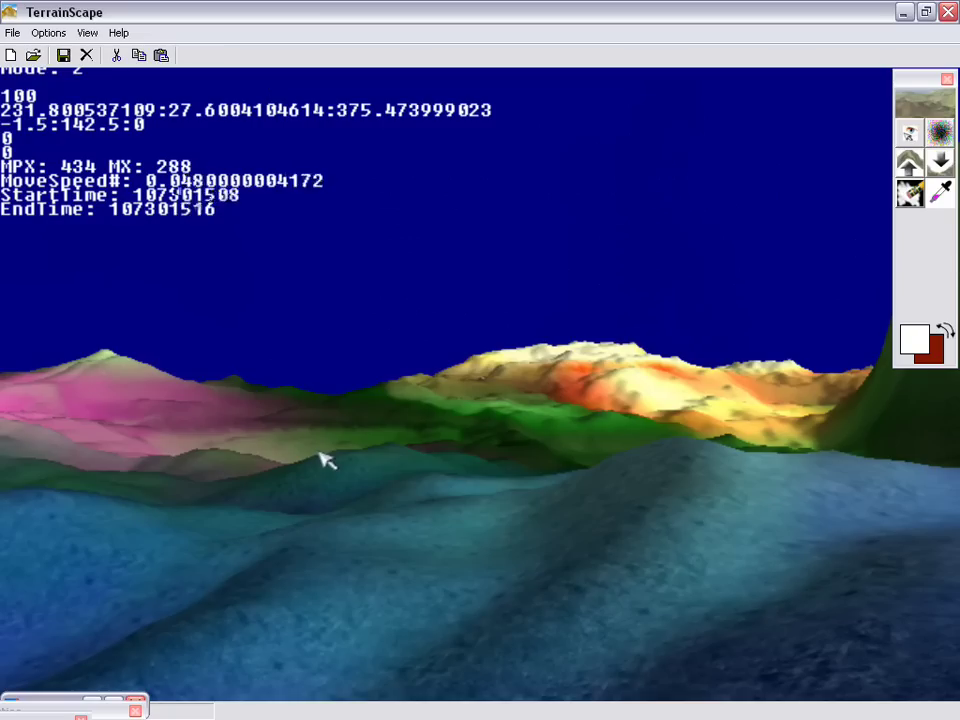
pyautogui.moveTo(320, 452); pyautogui.dragTo(348, 446, button='right')
pyautogui.moveTo(352, 455); pyautogui.dragTo(418, 450)
pyautogui.press('Up')
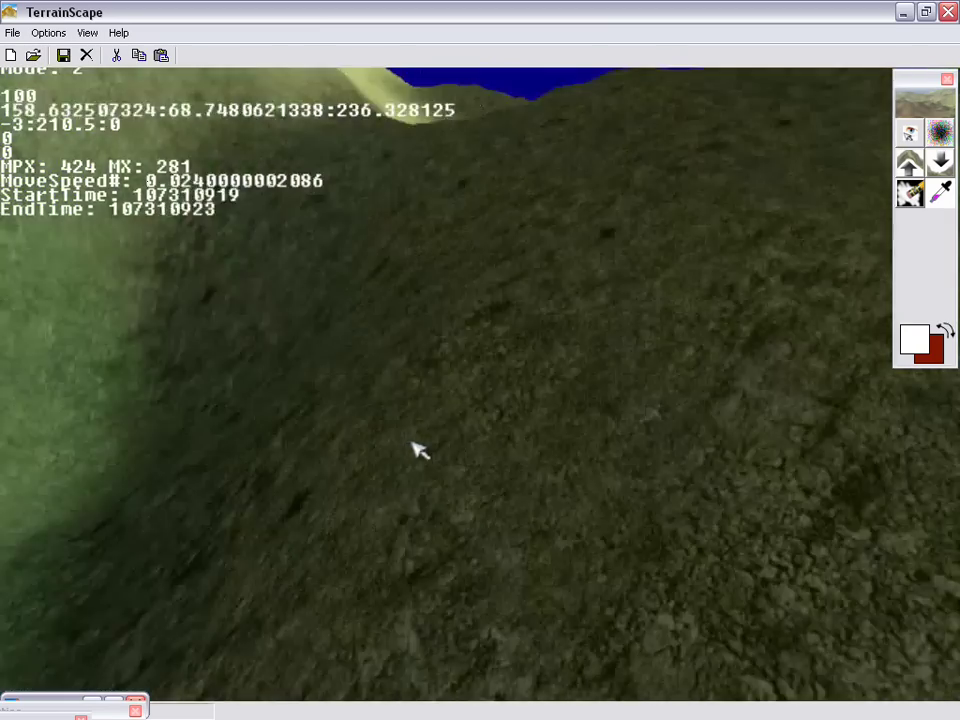
# Step: Walk across the plateau's flat top and down into the green valley facing the pink mountains
pyautogui.moveTo(418, 450); pyautogui.dragTo(268, 439)
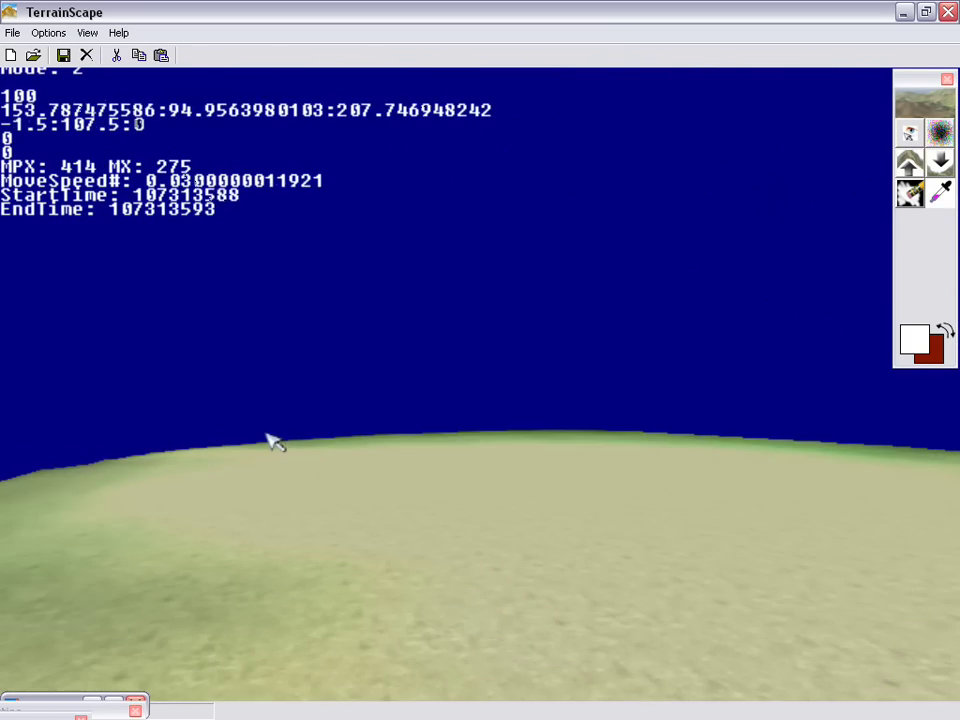
pyautogui.press('Up')
pyautogui.press('Up')
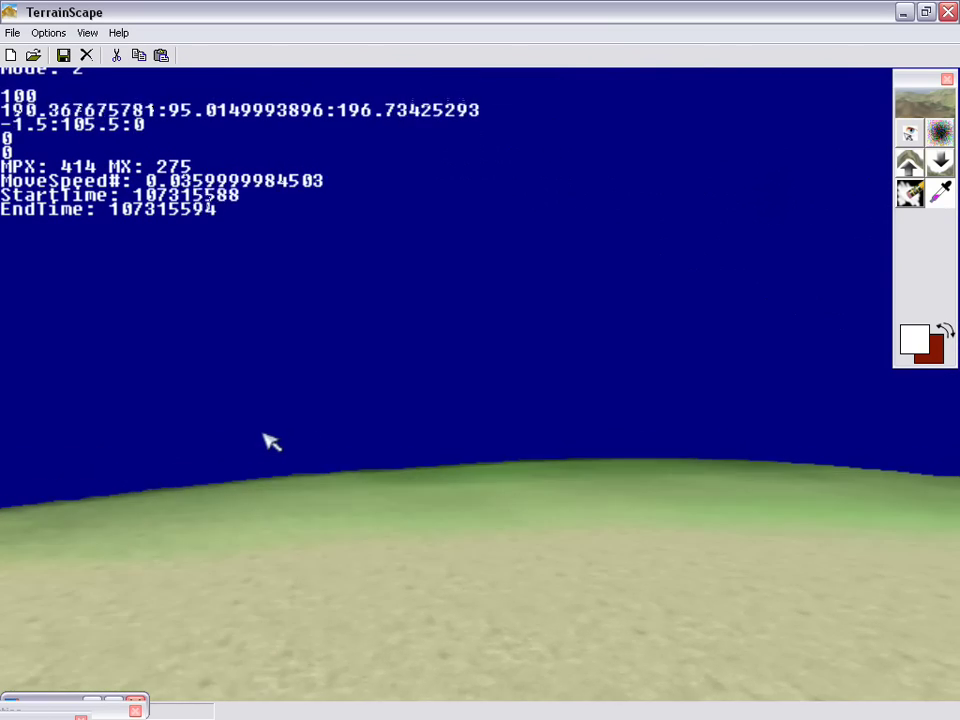
pyautogui.press('Up')
pyautogui.press('Up')
pyautogui.moveTo(257, 433); pyautogui.dragTo(193, 433)
pyautogui.press('Up')
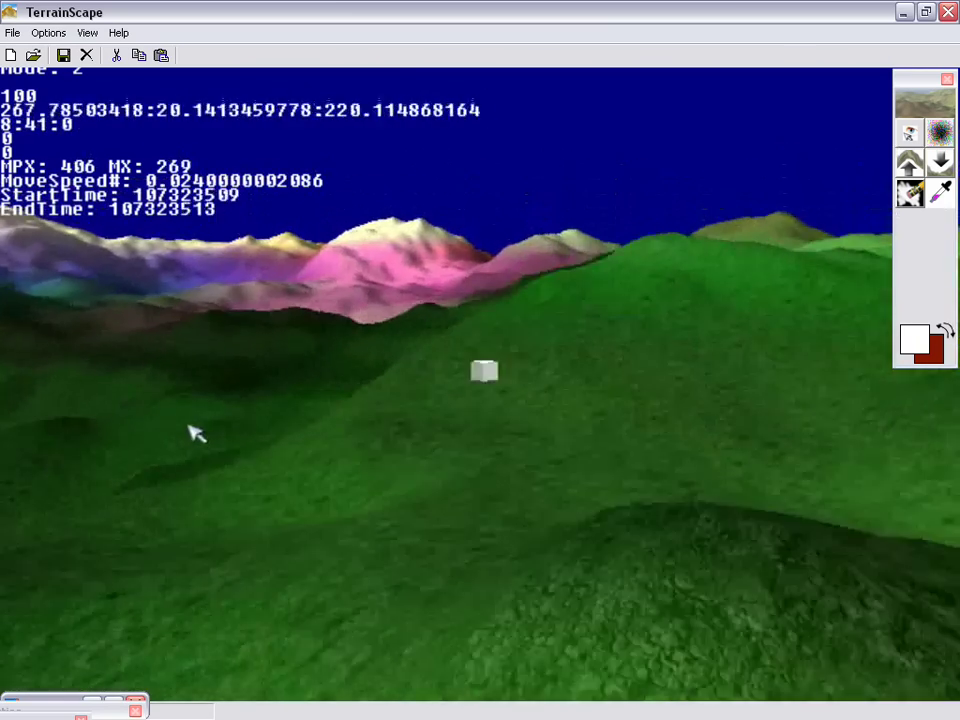